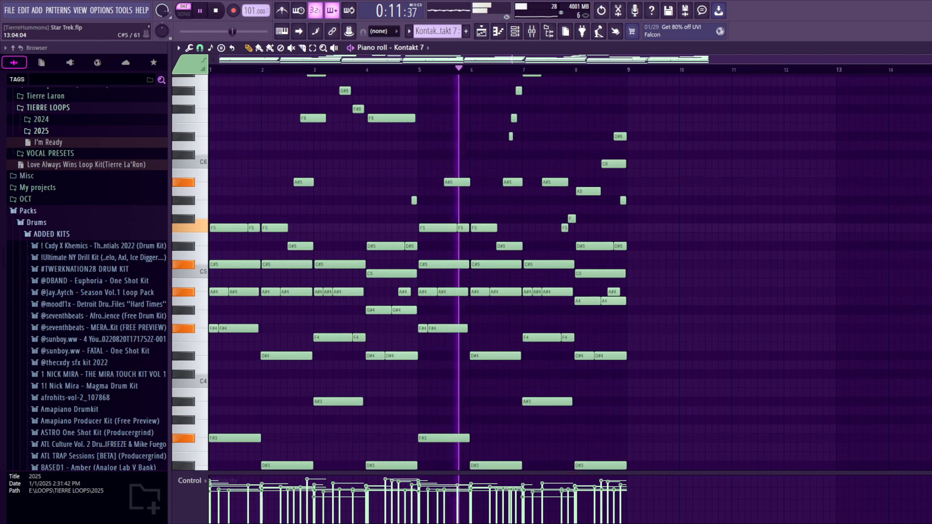
# - Look over the upper and lower notes of the Kontakt 7 pattern in the piano roll while it plays
pyautogui.scroll(4, 417, 272)
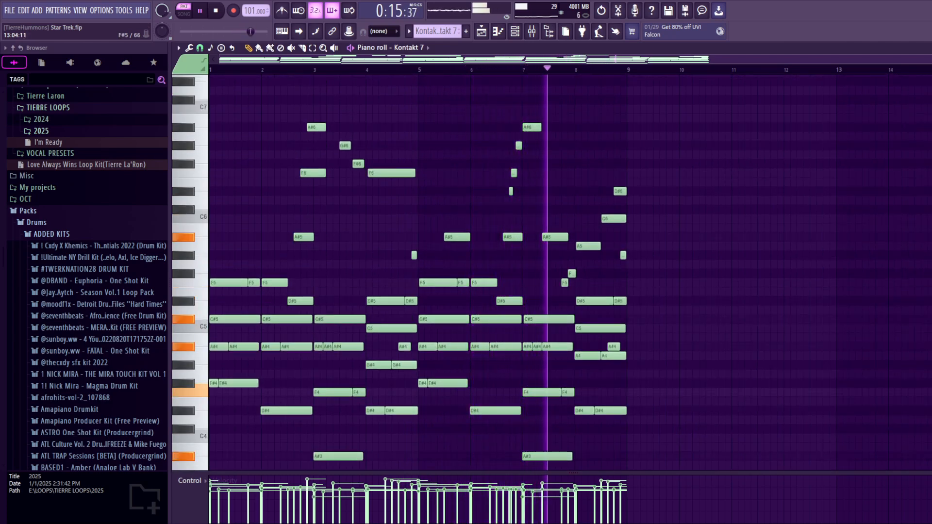
pyautogui.scroll(-3, 417, 272)
pyautogui.scroll(-2, 418, 272)
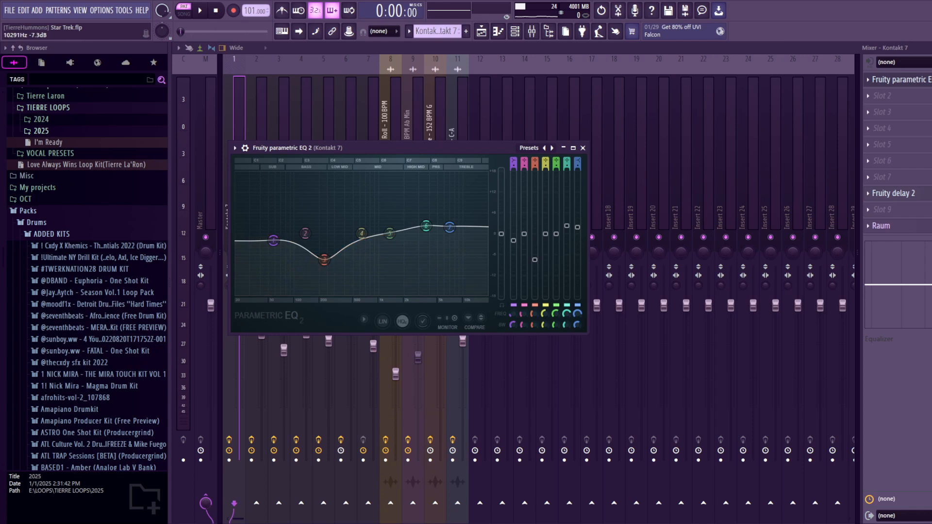
# - Inspect the Fruity delay 2 and Raum settings on the Kontakt 7 mixer track
pyautogui.click(893, 194)
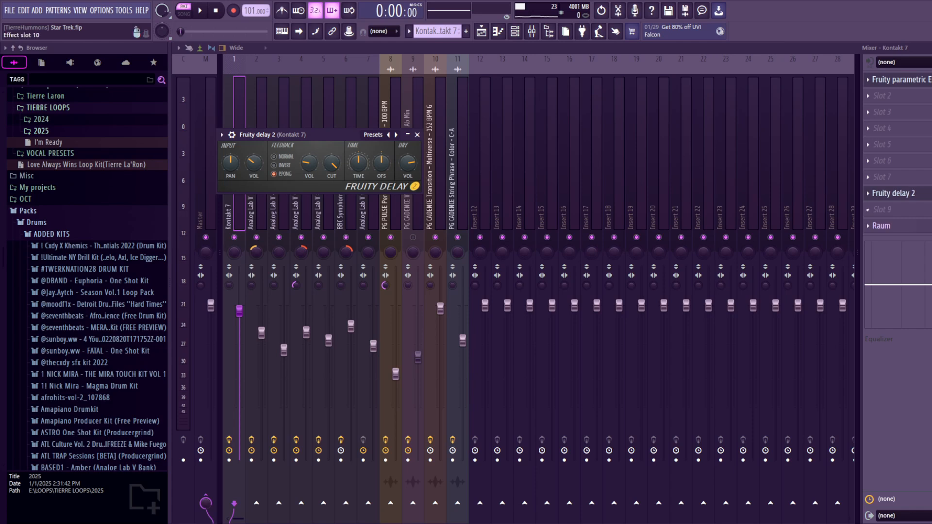
pyautogui.click(892, 225)
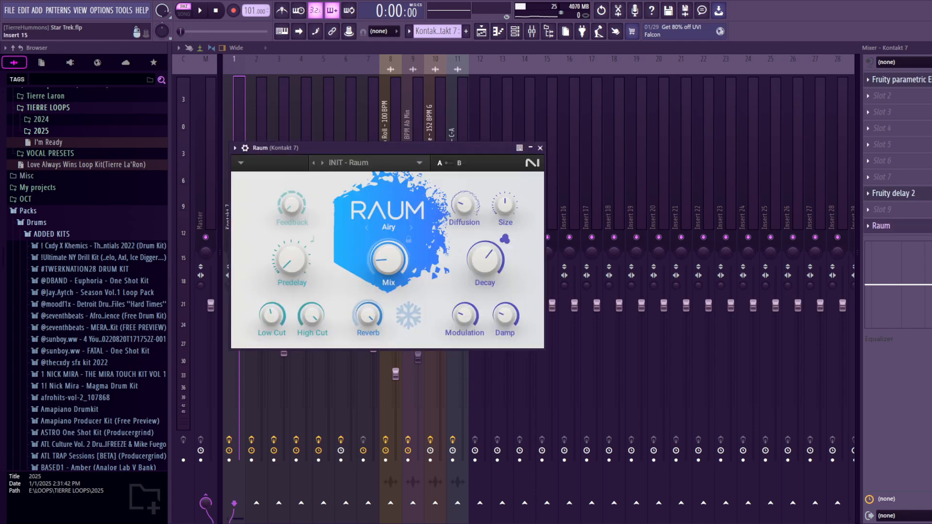
pyautogui.click(539, 147)
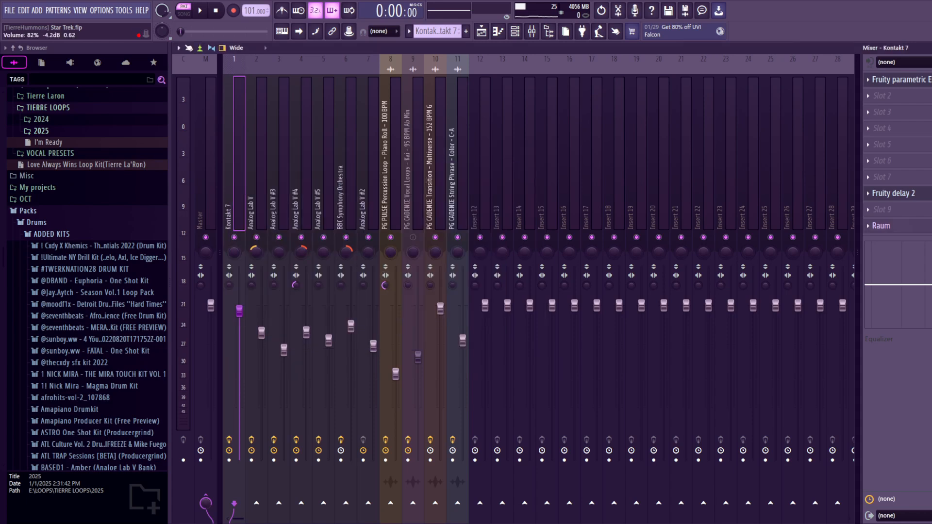
# - Play the pattern twice to hear the Kontakt 7 track with its mixer effects disabled
pyautogui.press('space')
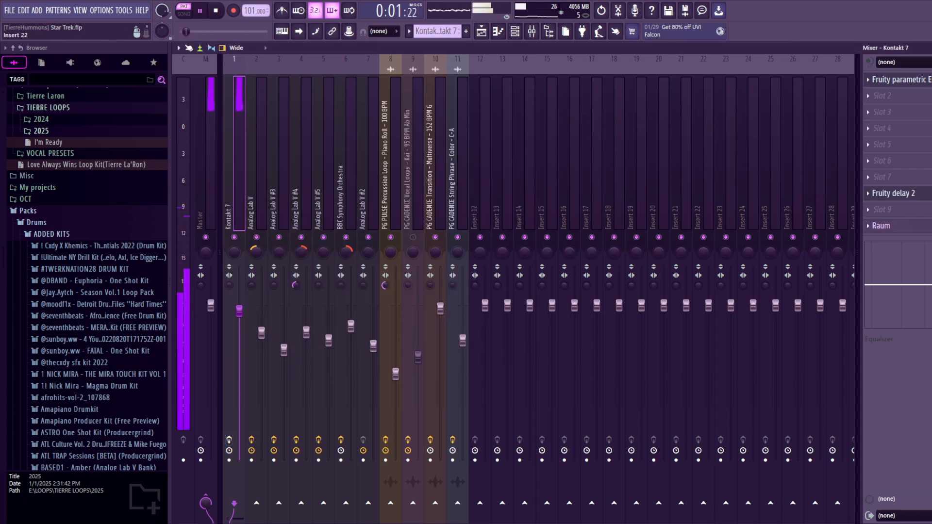
pyautogui.press('space')
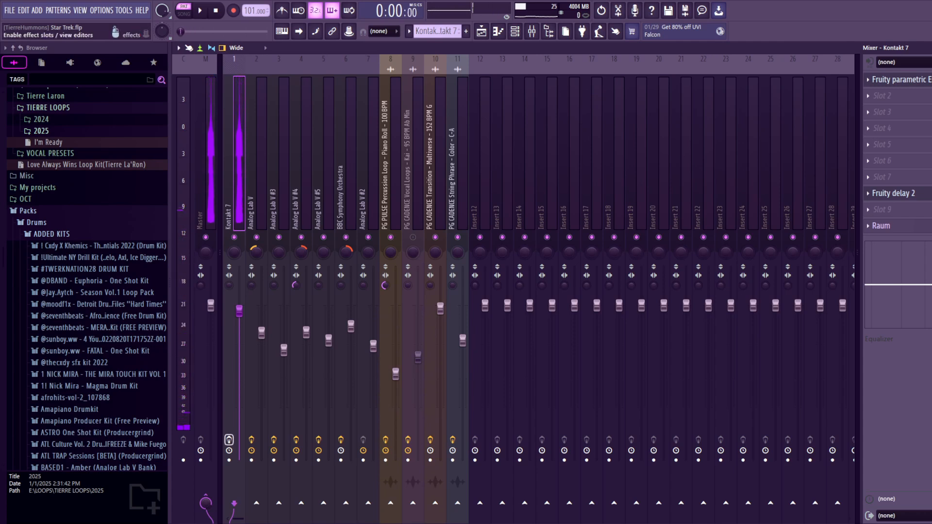
pyautogui.press('space')
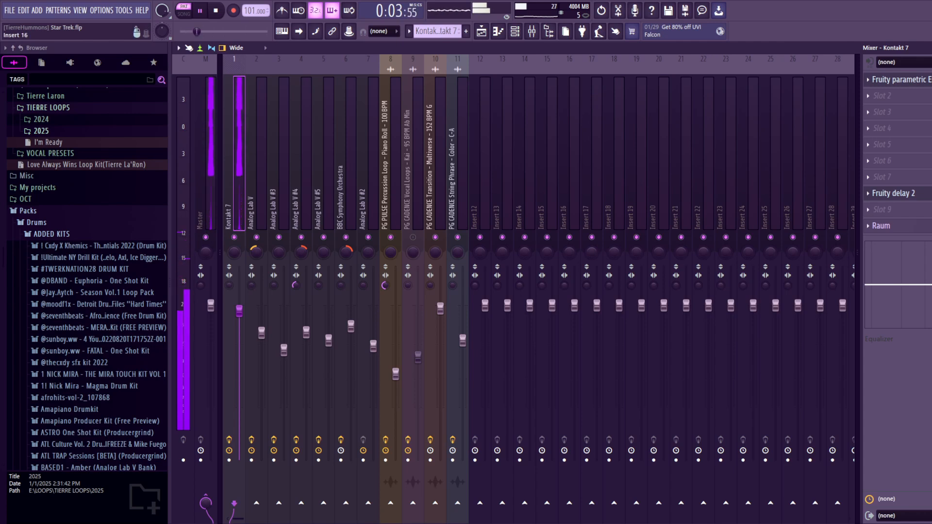
pyautogui.press('space')
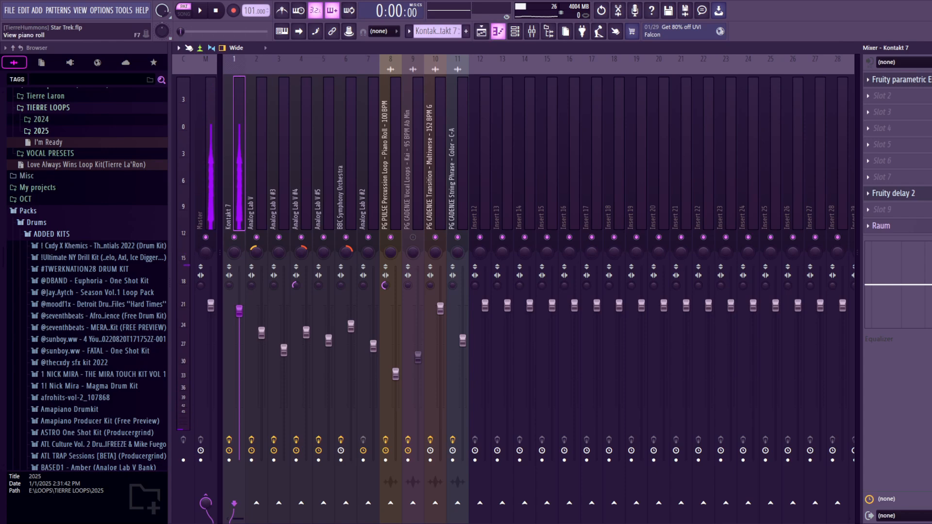
# - Open the Kontakt 7 piano roll and examine its chord, bass and melody notes across all eight bars
pyautogui.click(515, 31)
pyautogui.click(552, 193)
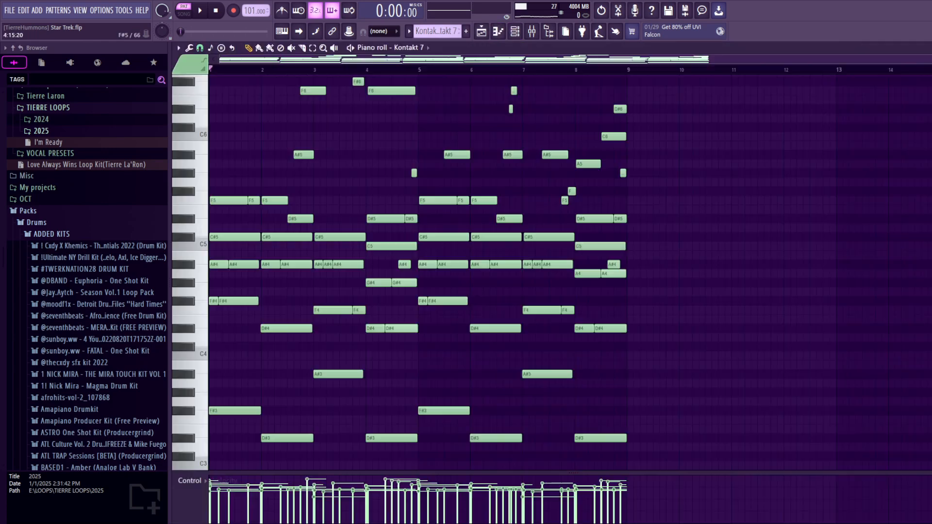
pyautogui.scroll(-4, 553, 173)
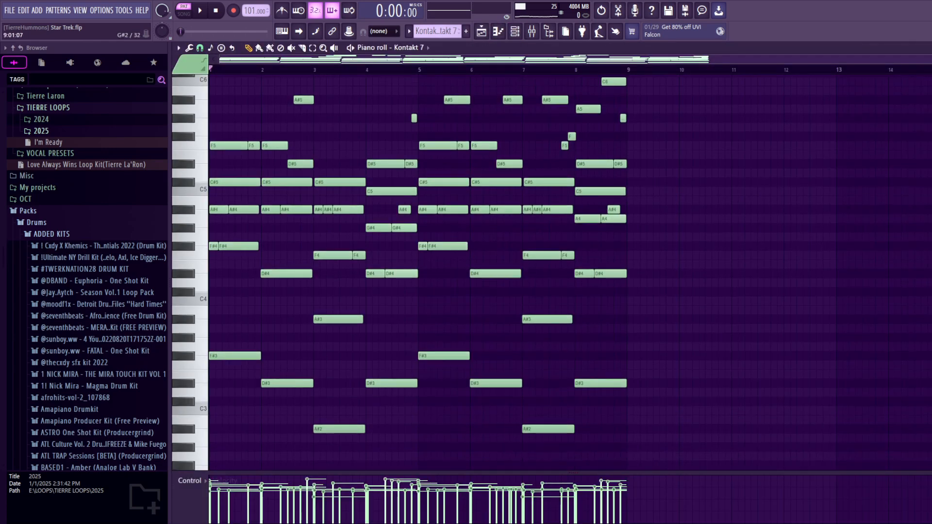
pyautogui.scroll(4, 554, 172)
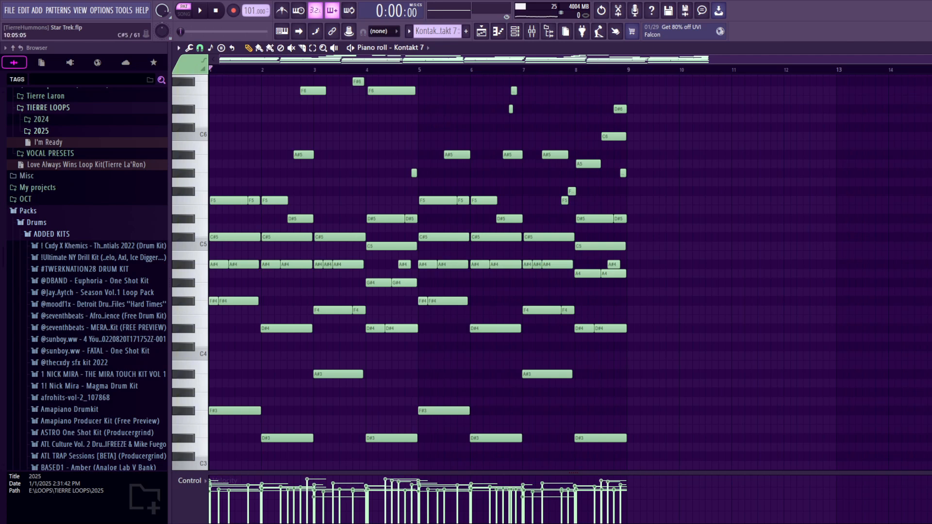
pyautogui.scroll(-1, 418, 274)
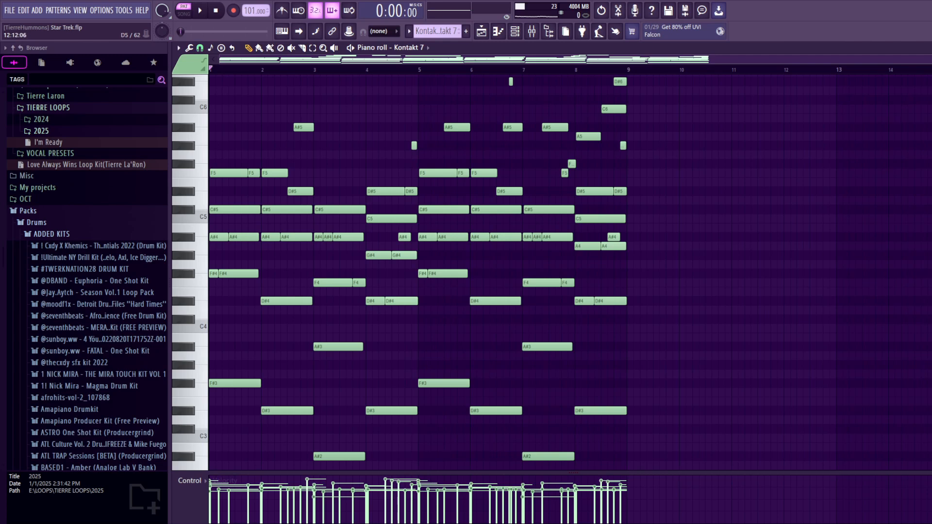
pyautogui.scroll(4, 418, 274)
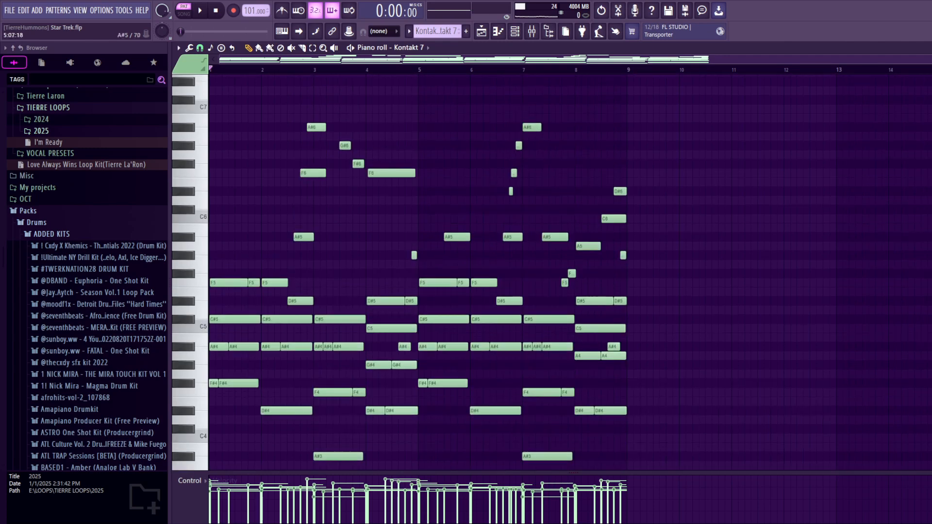
pyautogui.scroll(-4, 417, 275)
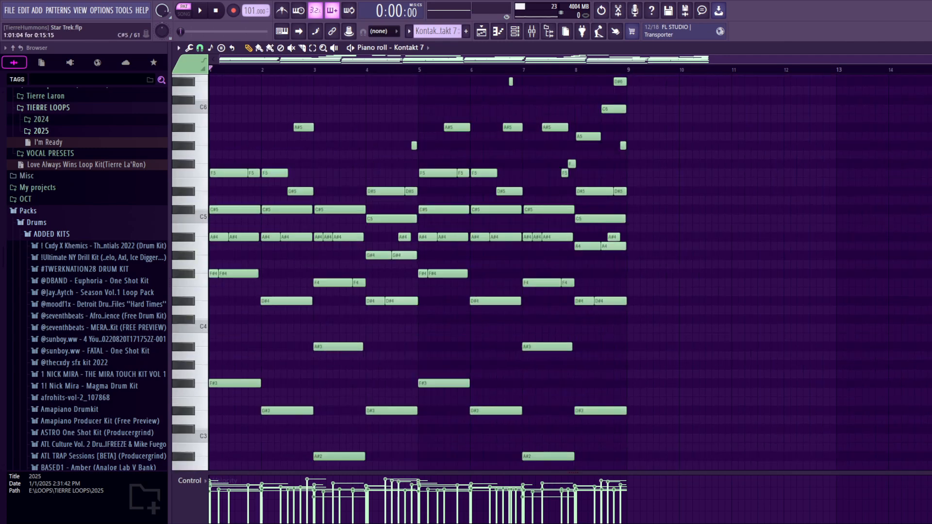
# - Highlight the chord notes between C#5 and D#4 across bars 1 to 3 in the piano roll
pyautogui.moveTo(218, 199); pyautogui.dragTo(209, 302)
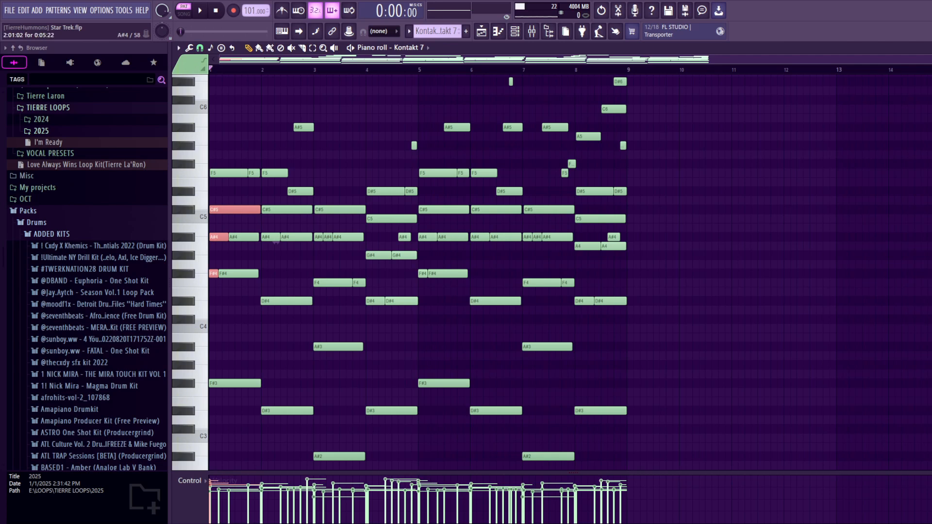
pyautogui.click(228, 209)
pyautogui.moveTo(227, 206); pyautogui.dragTo(355, 249)
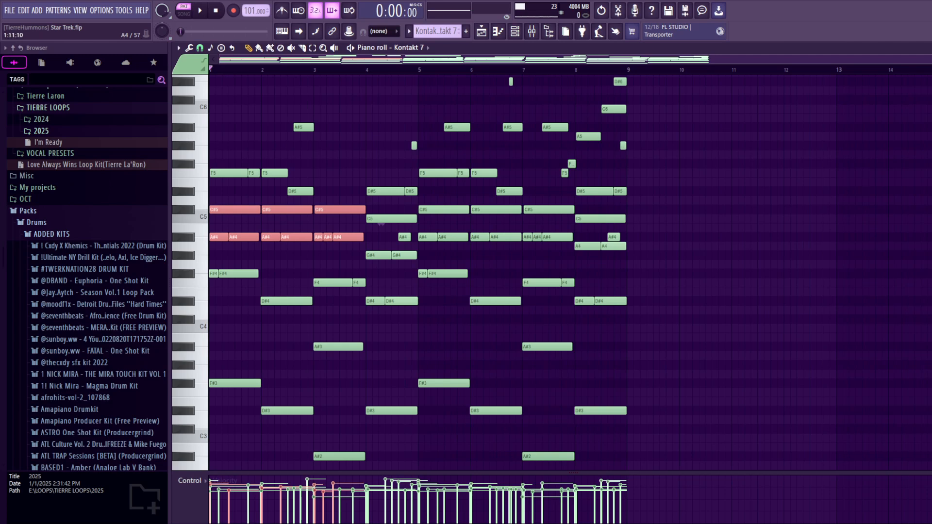
pyautogui.moveTo(215, 197); pyautogui.dragTo(361, 313)
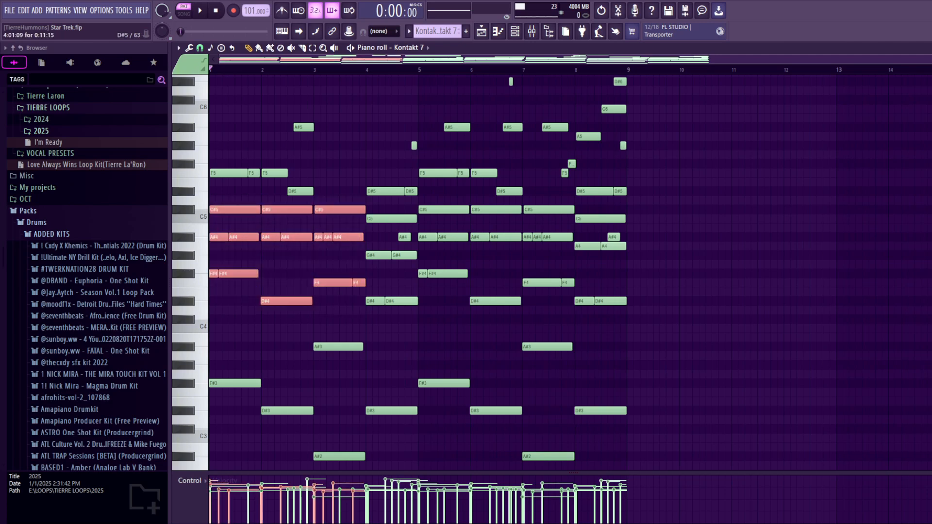
# - Highlight the D#5, C5 and G#4 chord notes at the start of bar 4, and clear the selection
pyautogui.moveTo(371, 179); pyautogui.dragTo(414, 280)
pyautogui.keyDown('ctrl'); pyautogui.click(411, 282); pyautogui.keyUp('ctrl')
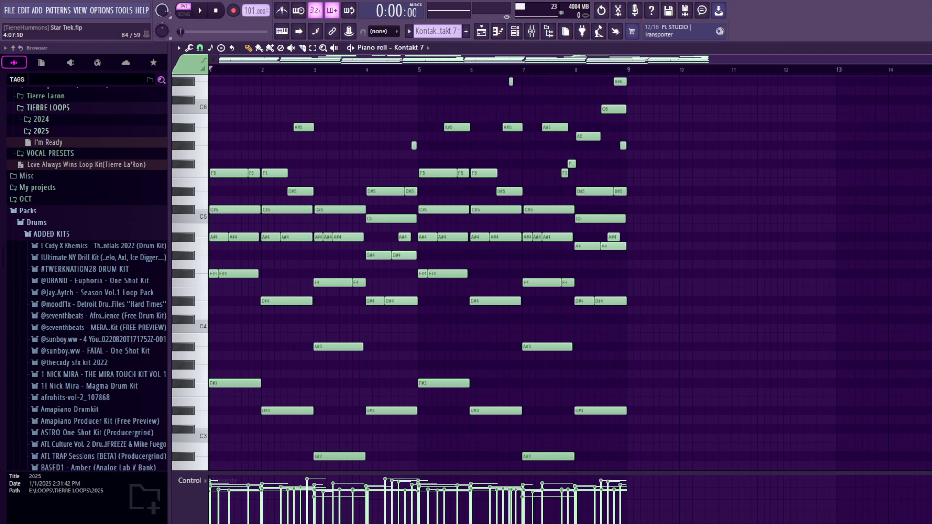
pyautogui.moveTo(368, 173); pyautogui.dragTo(379, 267)
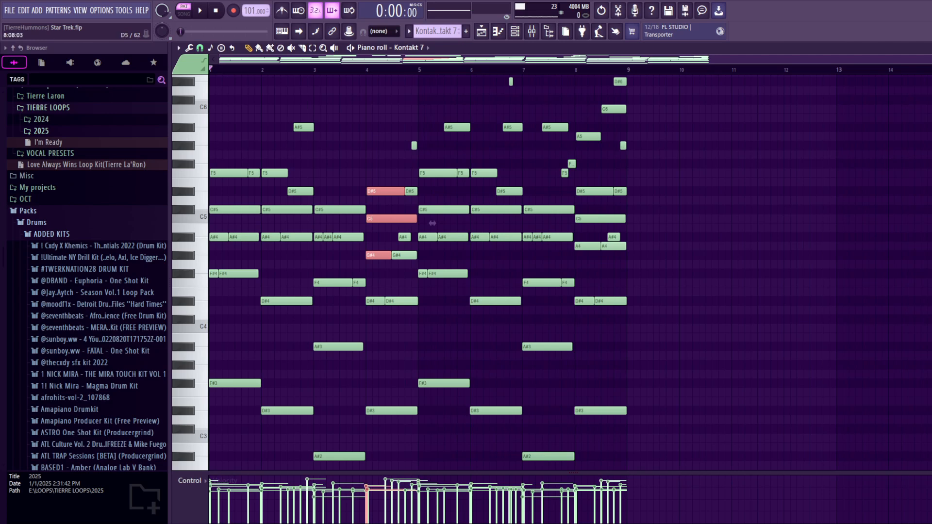
pyautogui.keyDown('ctrl'); pyautogui.click(578, 238); pyautogui.keyUp('ctrl')
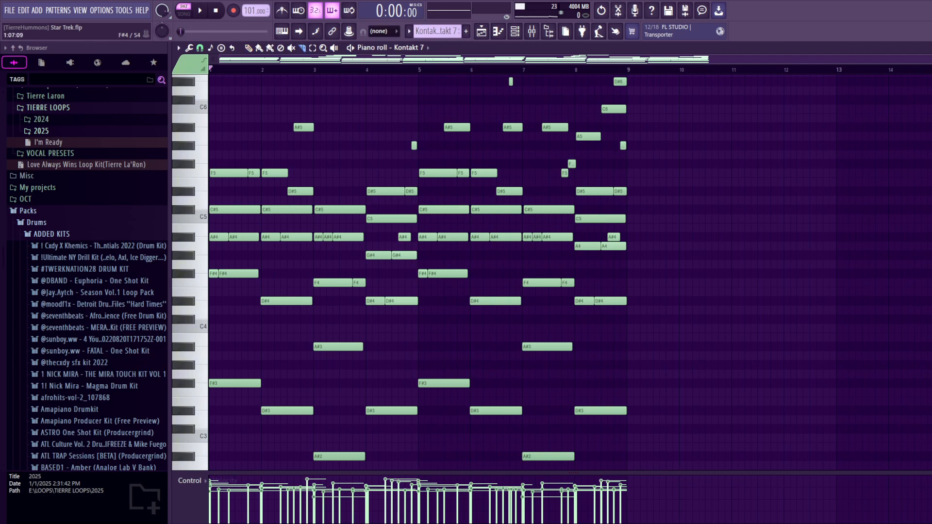
# - Examine the repeated F#4 notes in bar 1 and the melody notes above the chords
pyautogui.moveTo(238, 262); pyautogui.dragTo(238, 299)
pyautogui.click(458, 237)
pyautogui.scroll(1, 524, 279)
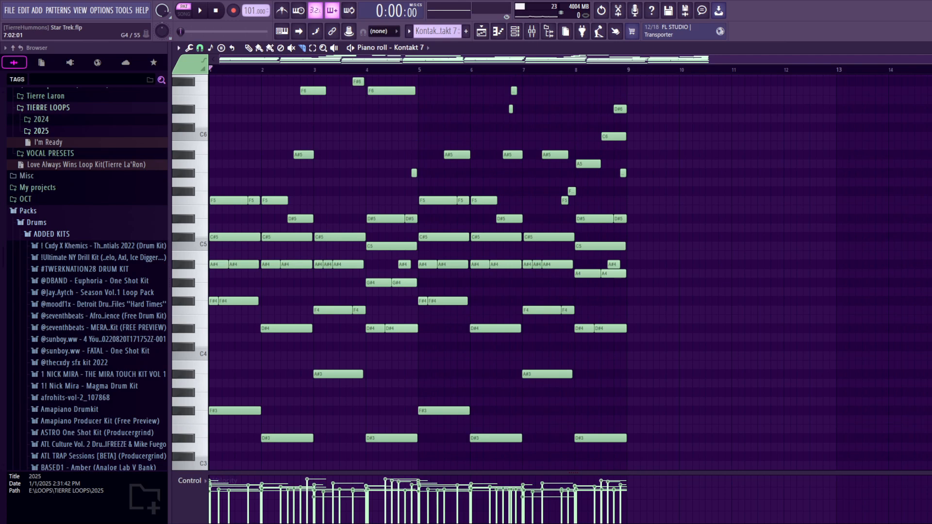
pyautogui.scroll(2, 534, 291)
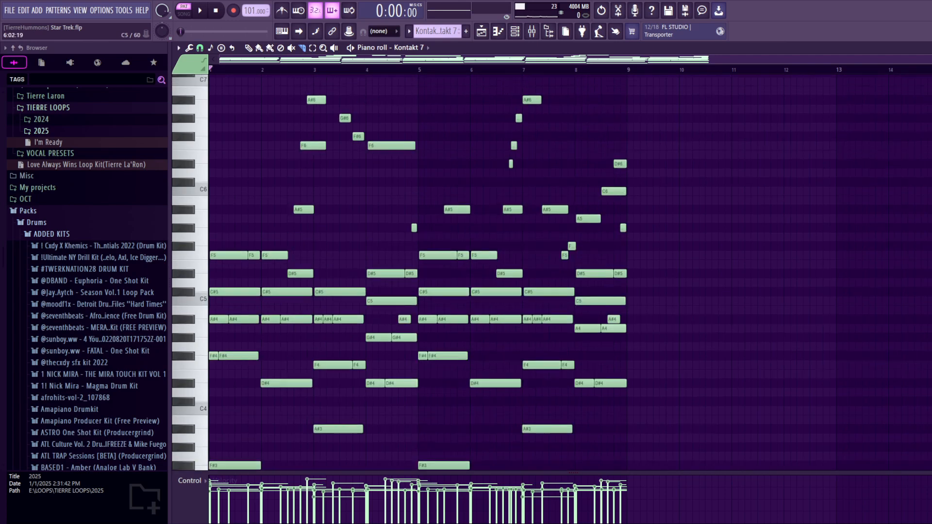
pyautogui.scroll(-1, 533, 291)
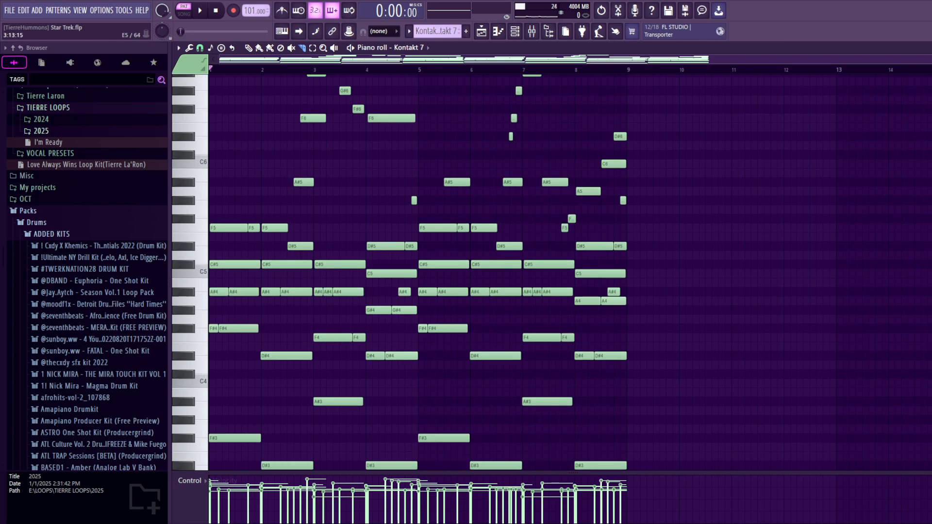
pyautogui.scroll(1, 534, 291)
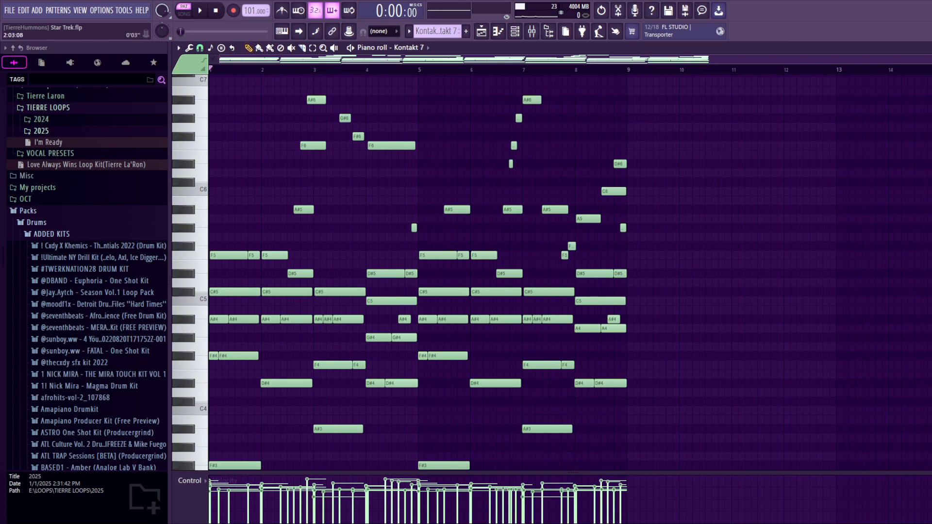
# - Play the opening bars of the pattern, stop playback, and review the melody and bass notes
pyautogui.press('space')
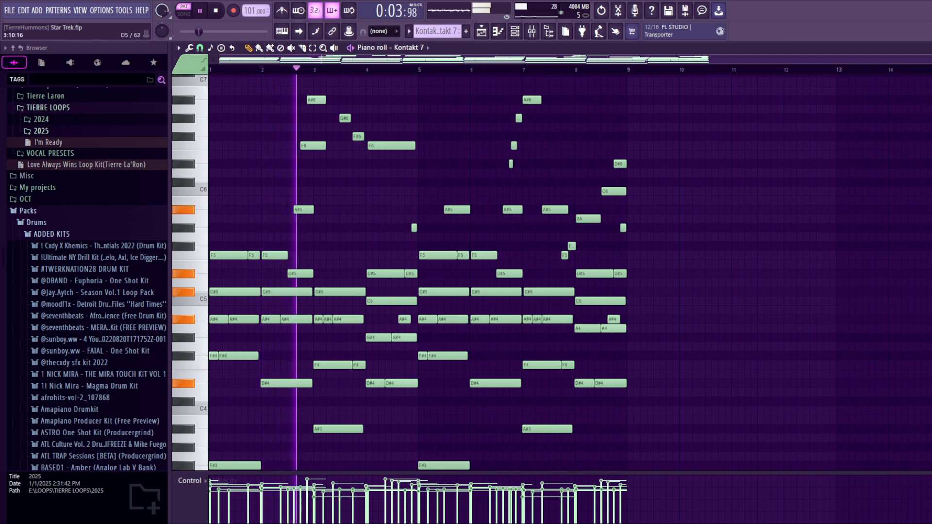
pyautogui.press('space')
pyautogui.scroll(-2, 417, 272)
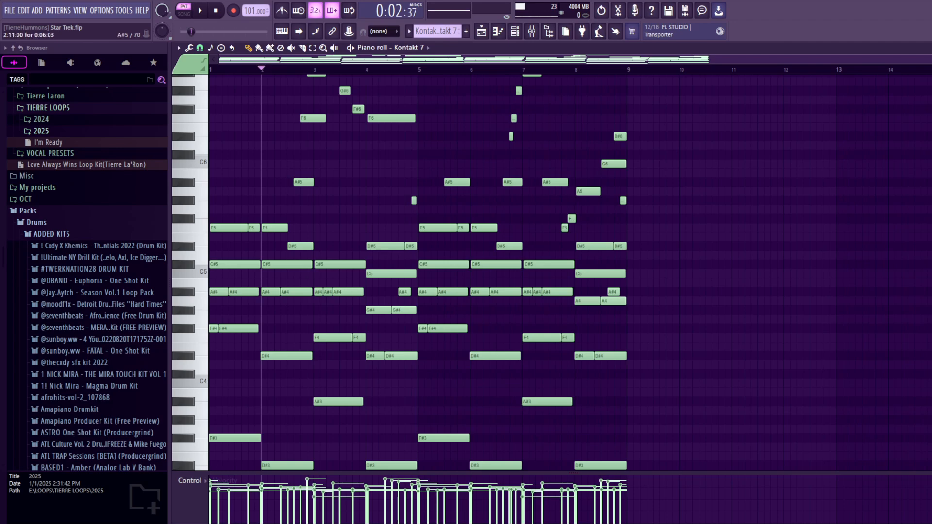
pyautogui.scroll(2, 300, 190)
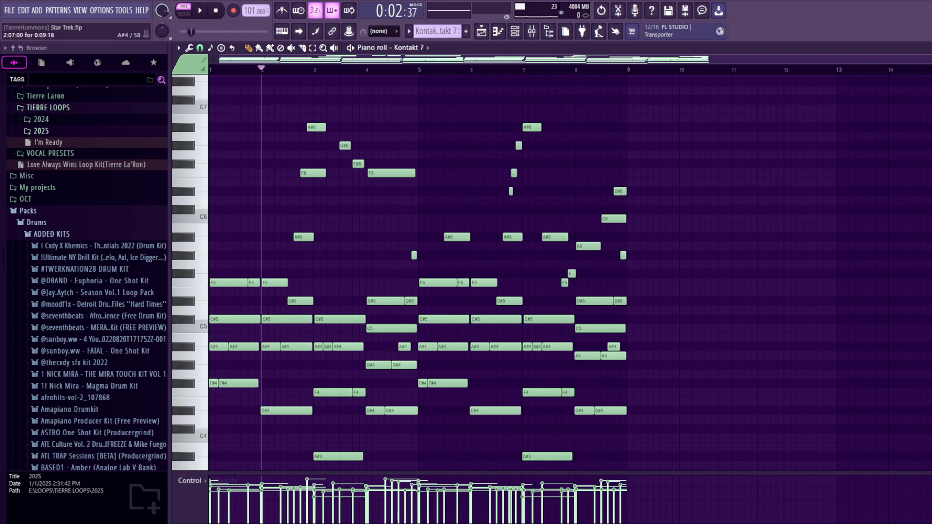
# - Play the melody from bar 2 and replay the G#6, F#6 and F6 run from bar 3
pyautogui.press('space')
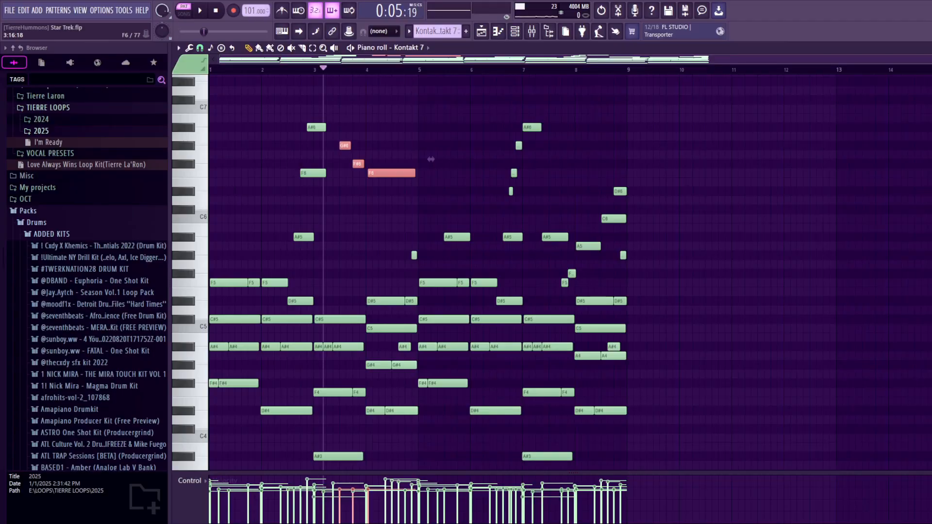
pyautogui.press('space')
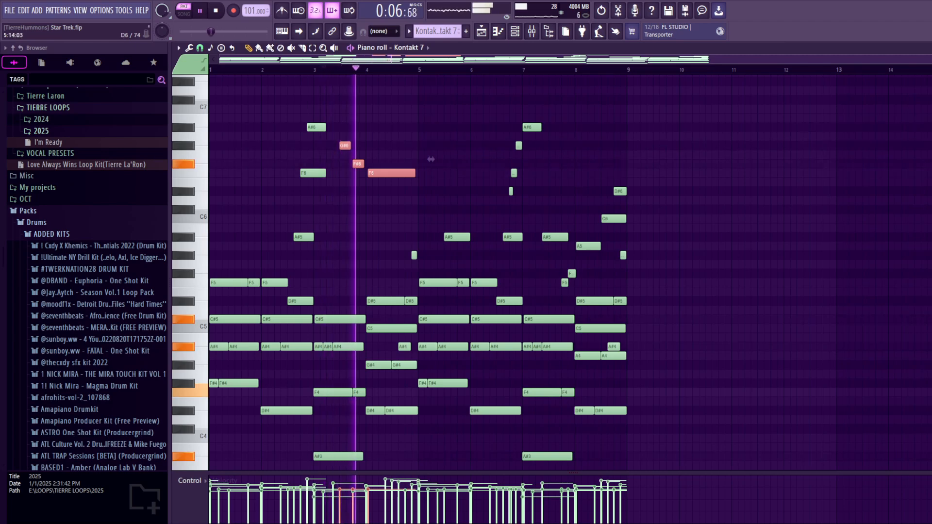
pyautogui.scroll(-1, 457, 211)
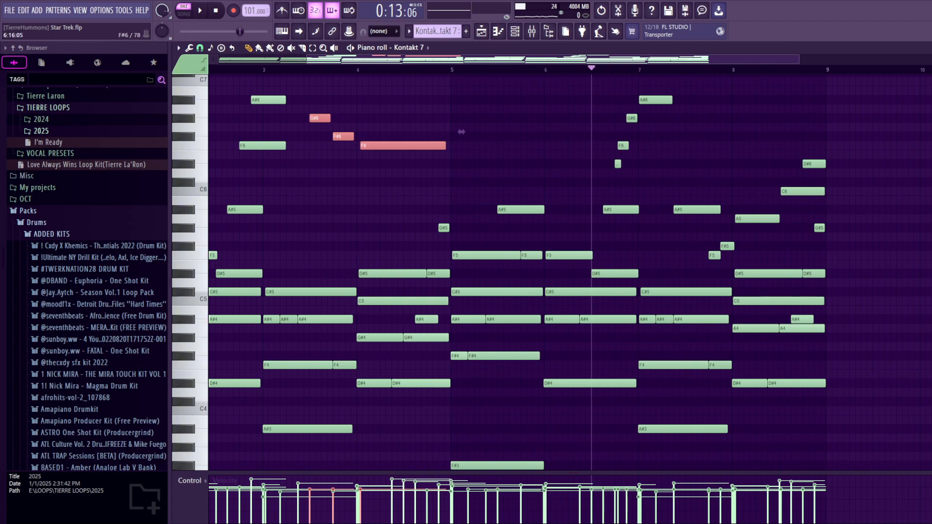
# - Select the short D#6 and F6 notes before bar 7, play that passage, and return playback to the start
pyautogui.moveTo(634, 134); pyautogui.dragTo(611, 170)
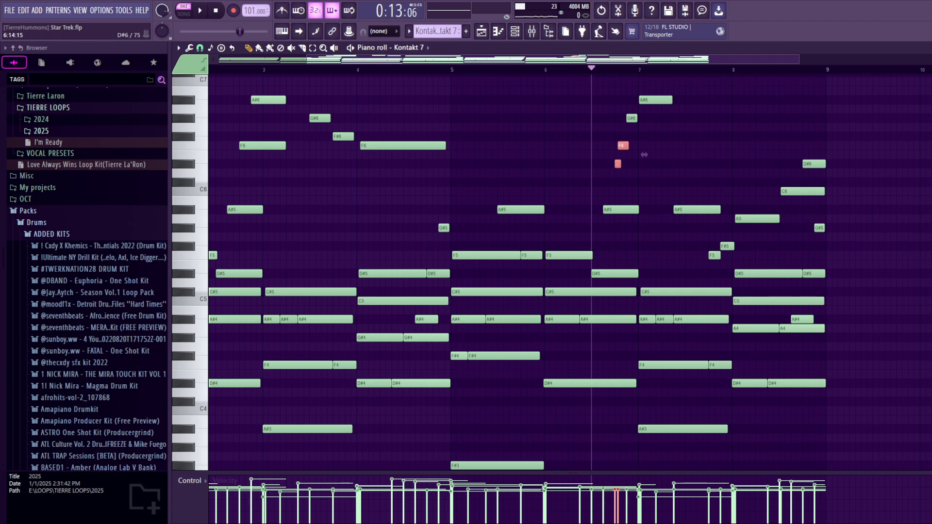
pyautogui.press('space')
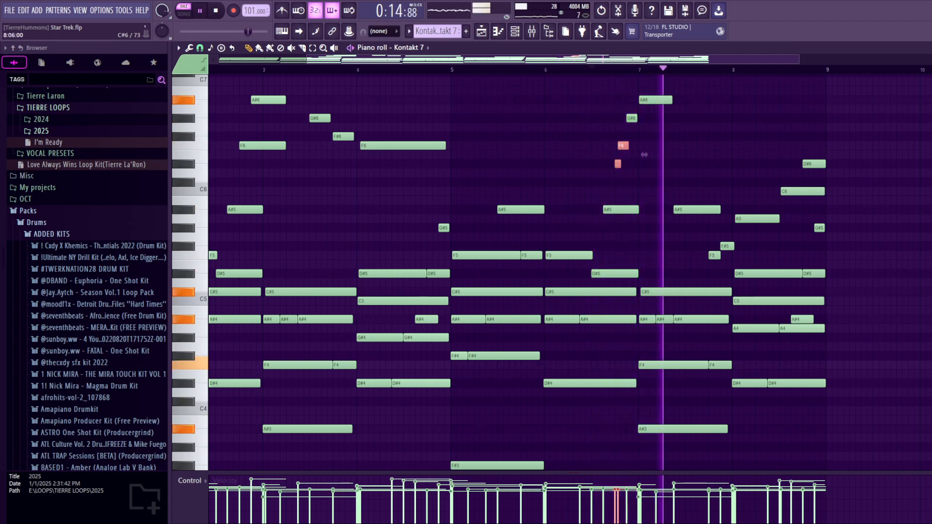
pyautogui.press('space')
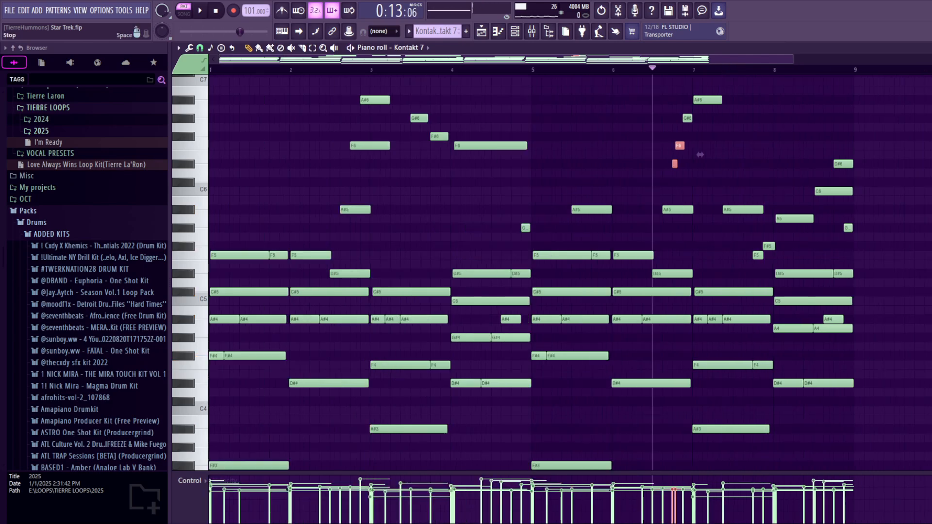
pyautogui.click(215, 11)
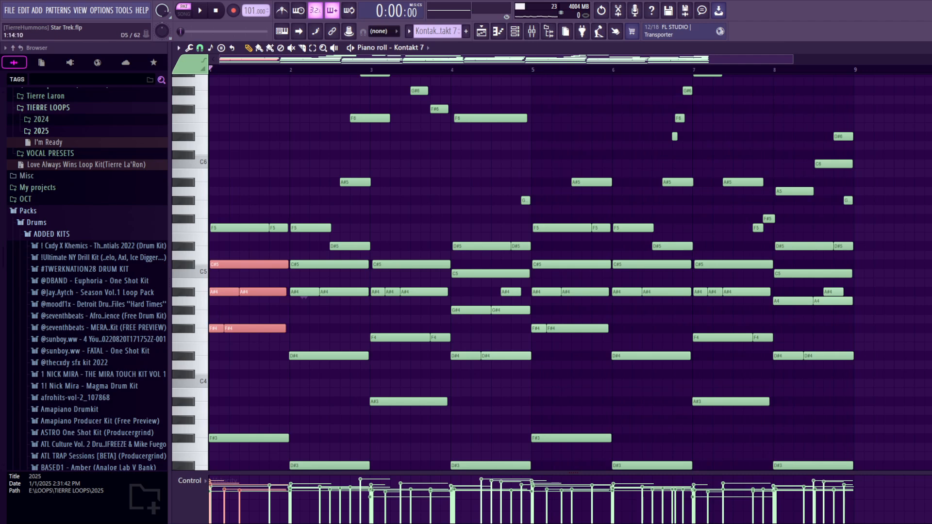
# - Select the F5 and D#5 melody notes in bar 2 to examine them, and clear the selection
pyautogui.keyDown('ctrl'); pyautogui.click(239, 237); pyautogui.keyUp('ctrl')
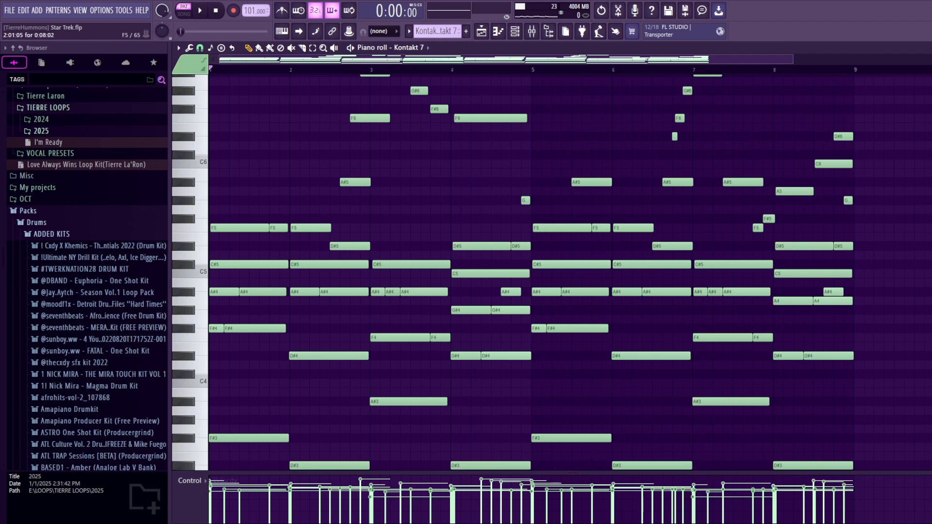
pyautogui.moveTo(309, 214); pyautogui.dragTo(349, 245)
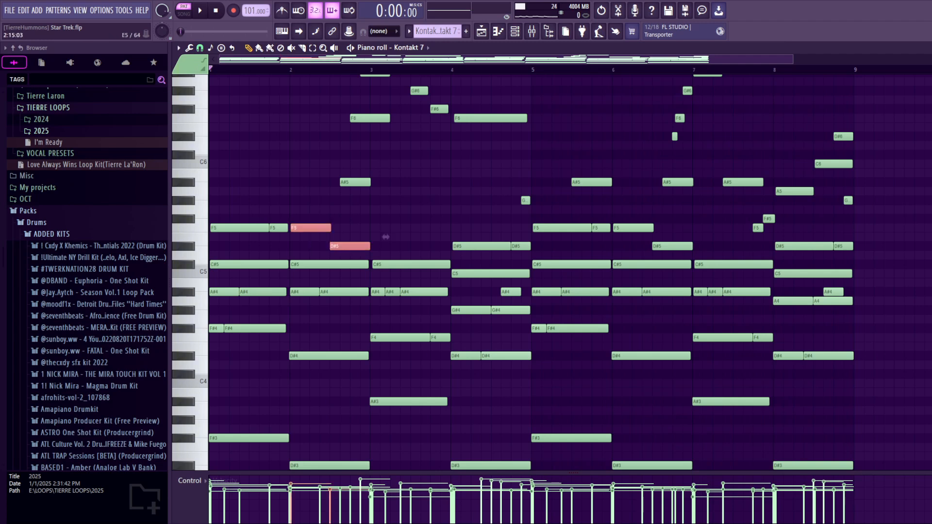
pyautogui.keyDown('ctrl'); pyautogui.click(386, 237); pyautogui.keyUp('ctrl')
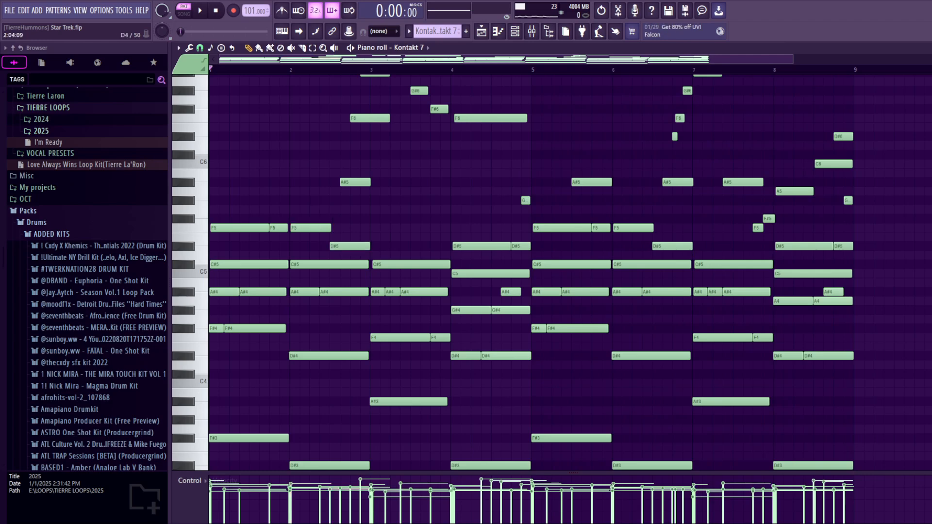
# - Select the low bass notes across all eight bars to examine them, and clear the selection
pyautogui.scroll(-1, 306, 384)
pyautogui.scroll(-3, 306, 383)
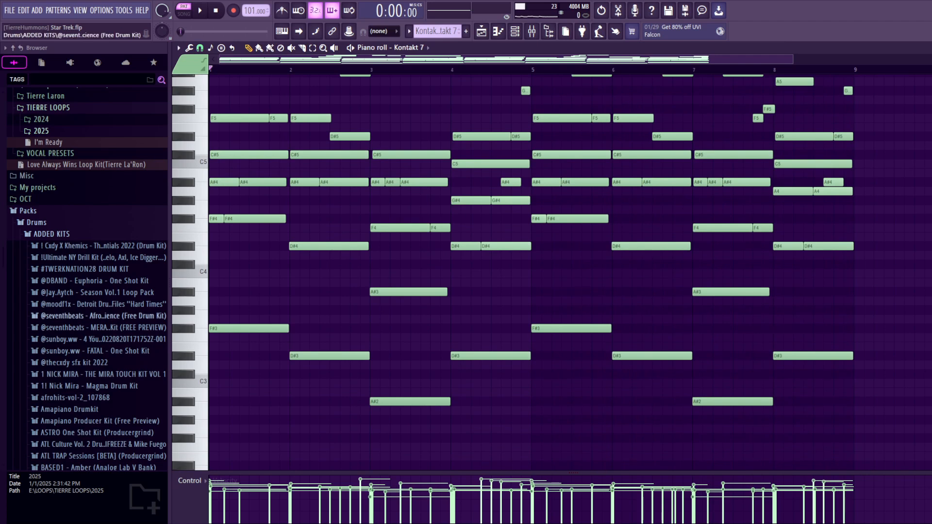
pyautogui.moveTo(225, 325); pyautogui.dragTo(889, 430)
pyautogui.scroll(2, 869, 417)
pyautogui.keyDown('ctrl'); pyautogui.click(442, 326); pyautogui.keyUp('ctrl')
pyautogui.scroll(2, 531, 272)
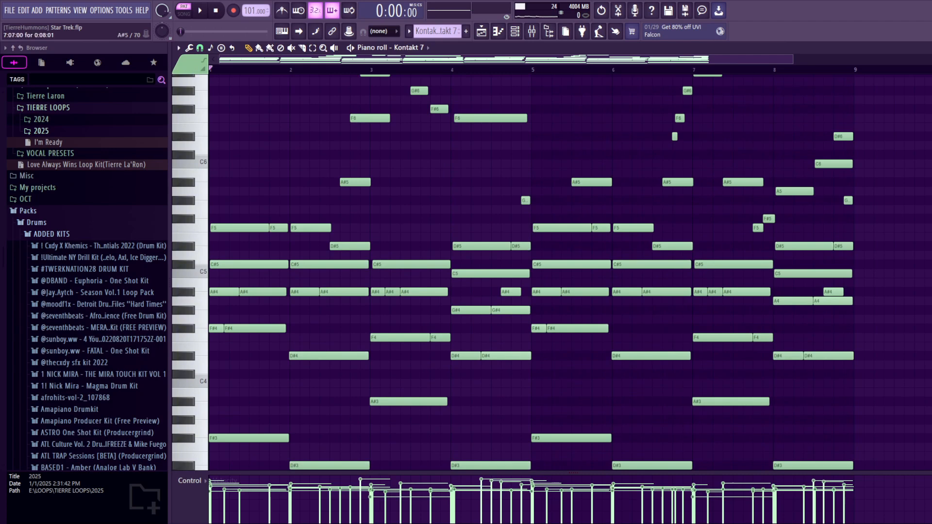
# - Select the rising D#5, A#5, F6 and A#6 run at the end of bar 2
pyautogui.scroll(-1, 532, 271)
pyautogui.scroll(4, 513, 273)
pyautogui.moveTo(393, 142); pyautogui.dragTo(345, 387)
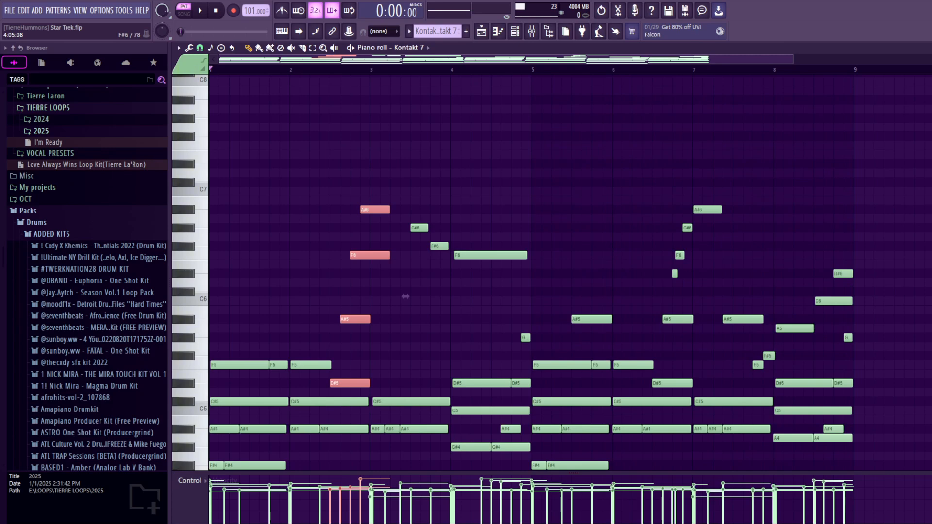
pyautogui.scroll(-5, 406, 297)
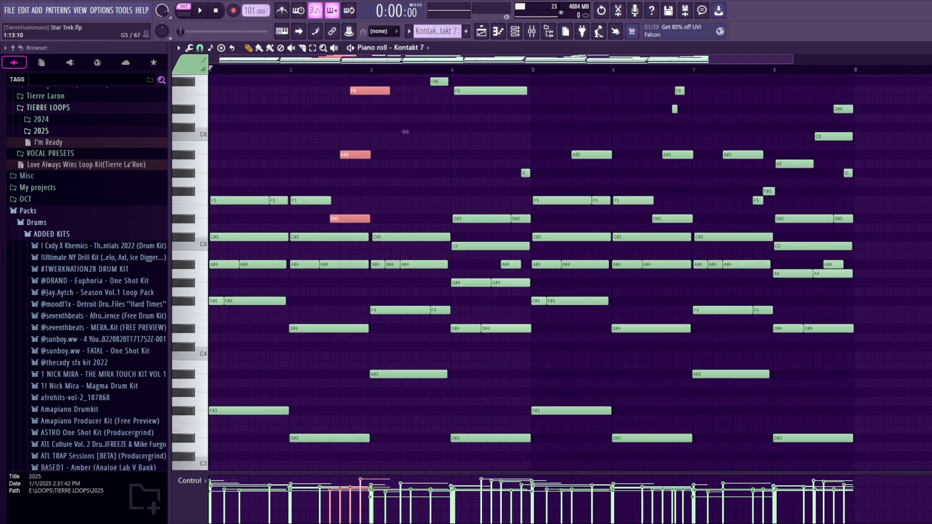
# - Select the two F5 melody notes in bar 1 and review the chord and bass notes beneath them
pyautogui.moveTo(243, 178); pyautogui.dragTo(280, 212)
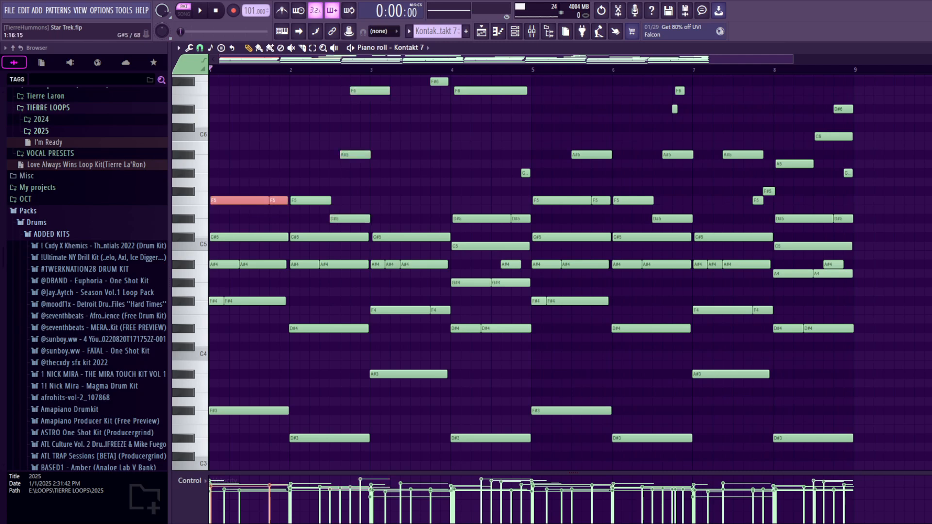
pyautogui.scroll(-2, 531, 272)
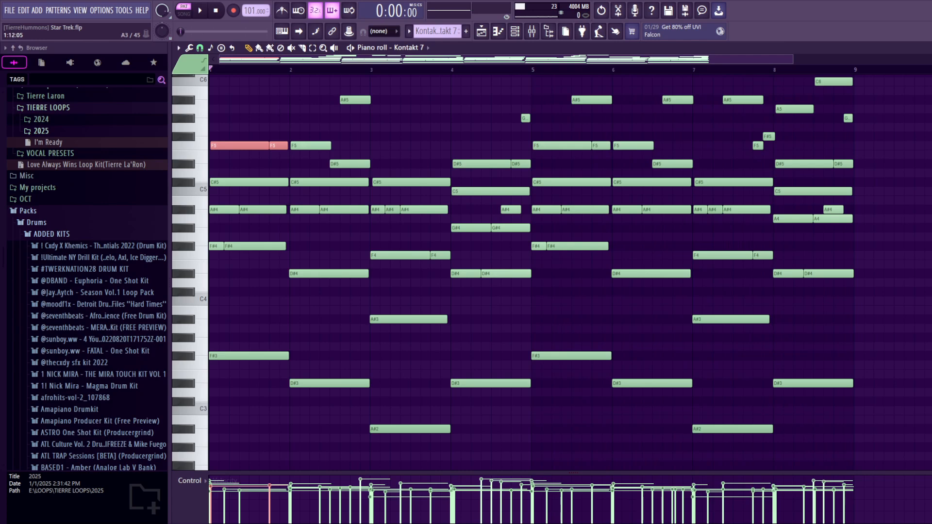
pyautogui.scroll(-5, 266, 329)
pyautogui.scroll(7, 606, 369)
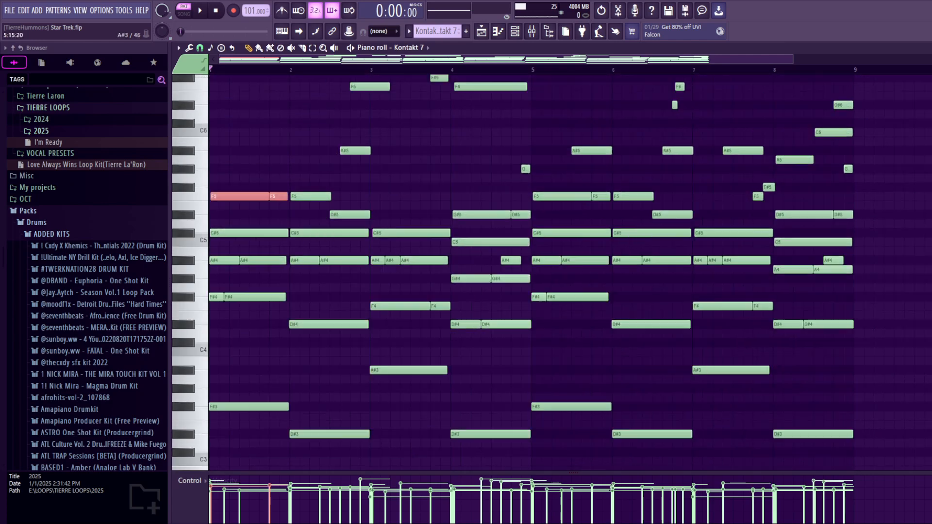
pyautogui.scroll(2, 531, 271)
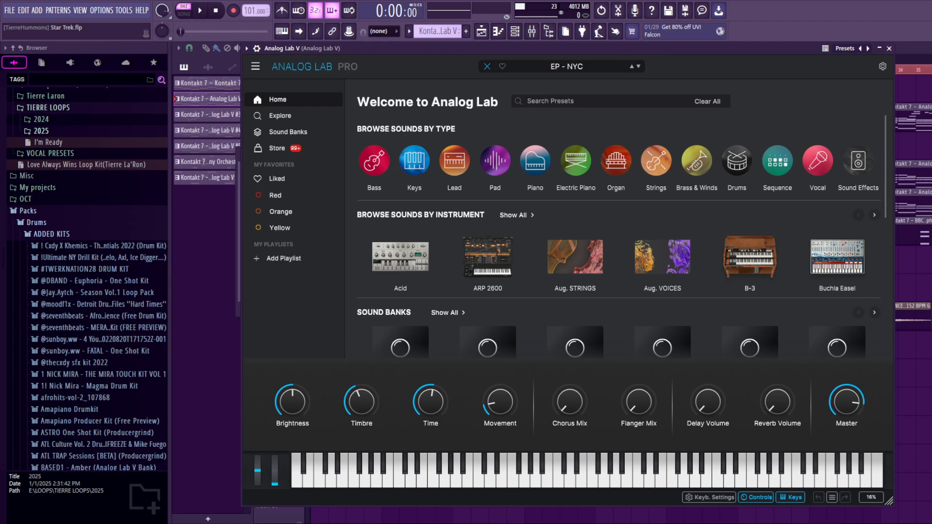
# - Close the EP - NYC instrument window, open the Analog Lab V notes in the piano roll, play them through and stop playback
pyautogui.click(889, 48)
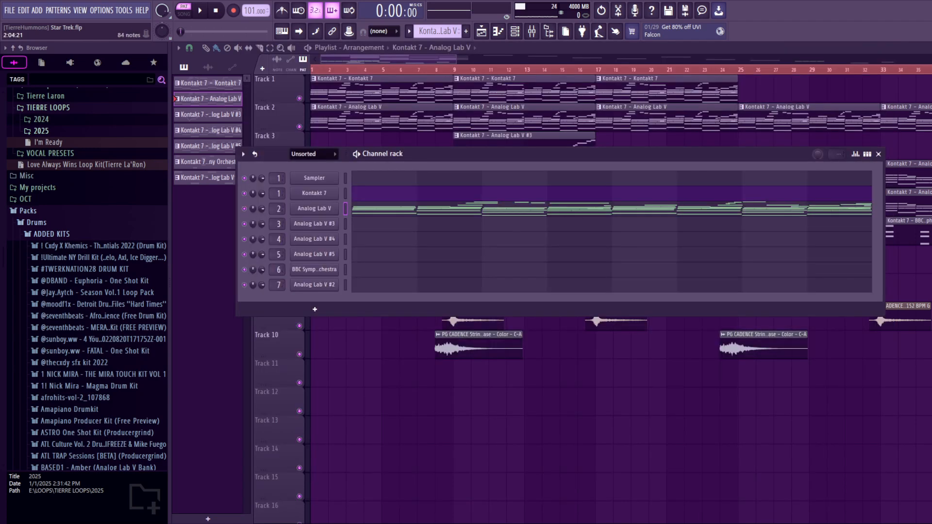
pyautogui.click(434, 207)
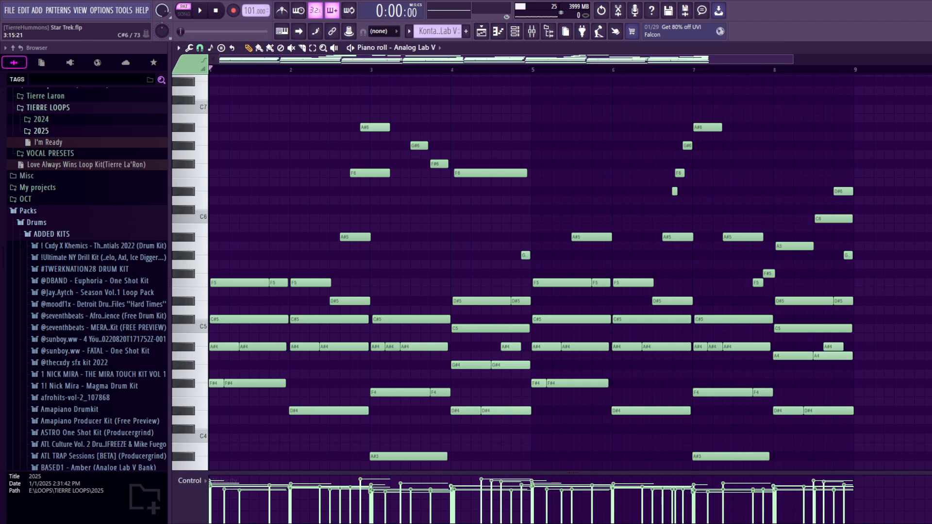
pyautogui.click(200, 10)
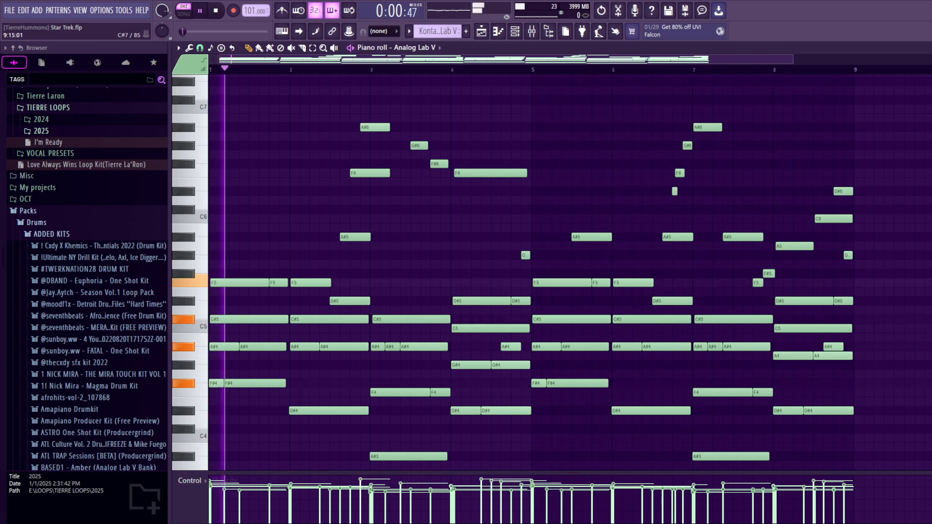
pyautogui.scroll(-1, 570, 272)
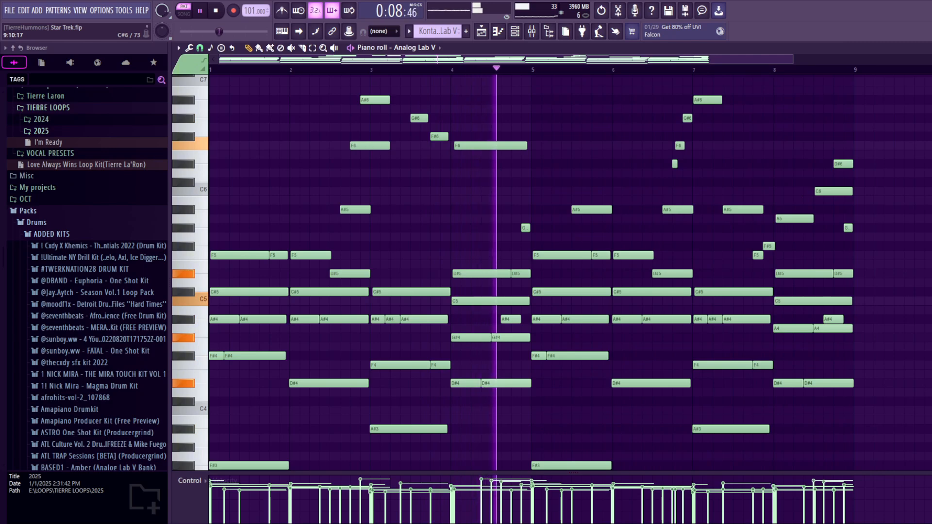
pyautogui.scroll(-1, 513, 272)
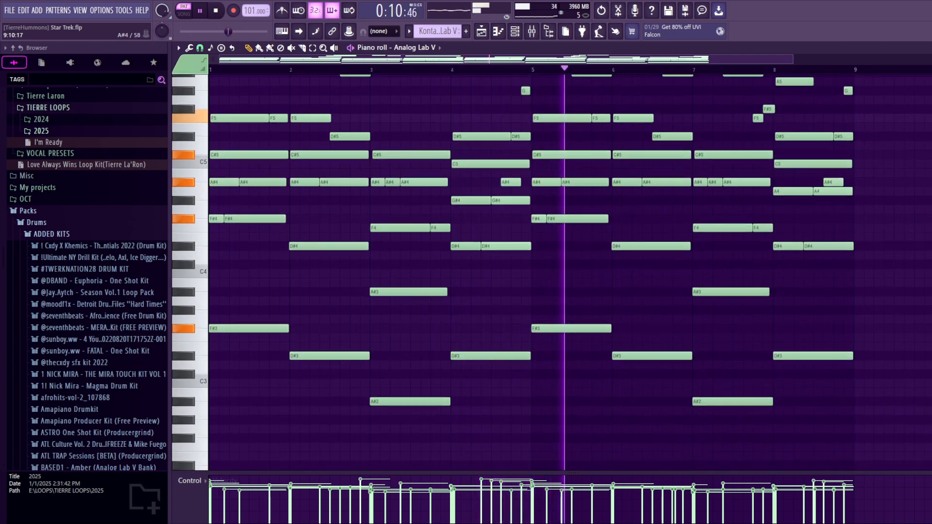
pyautogui.scroll(1, 566, 272)
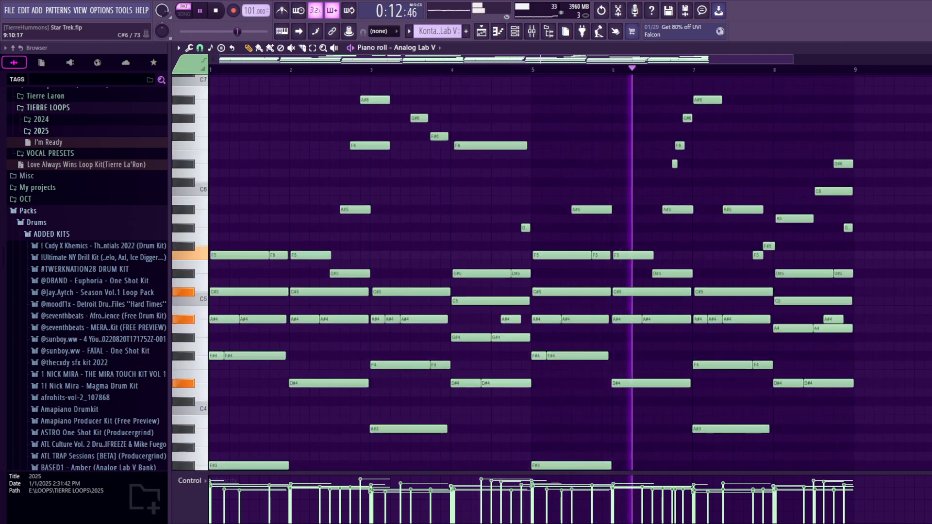
pyautogui.scroll(1, 570, 272)
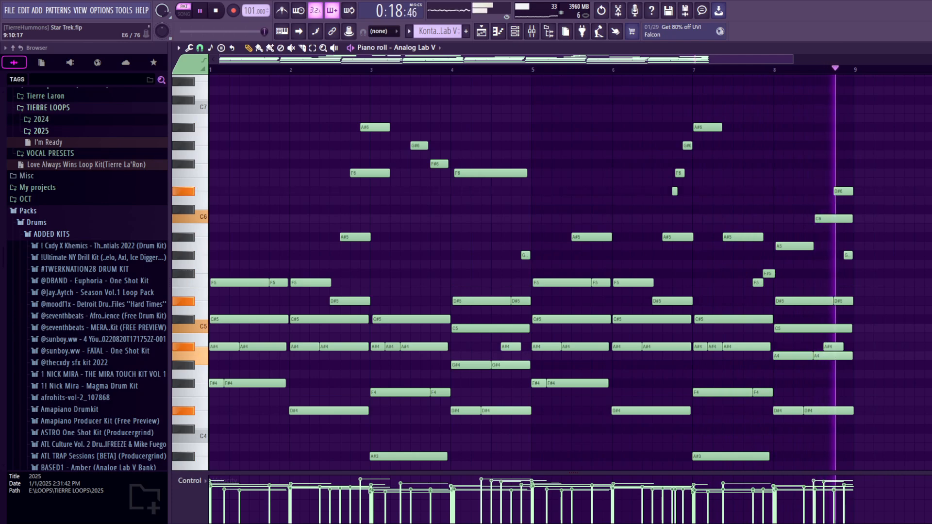
pyautogui.press('space')
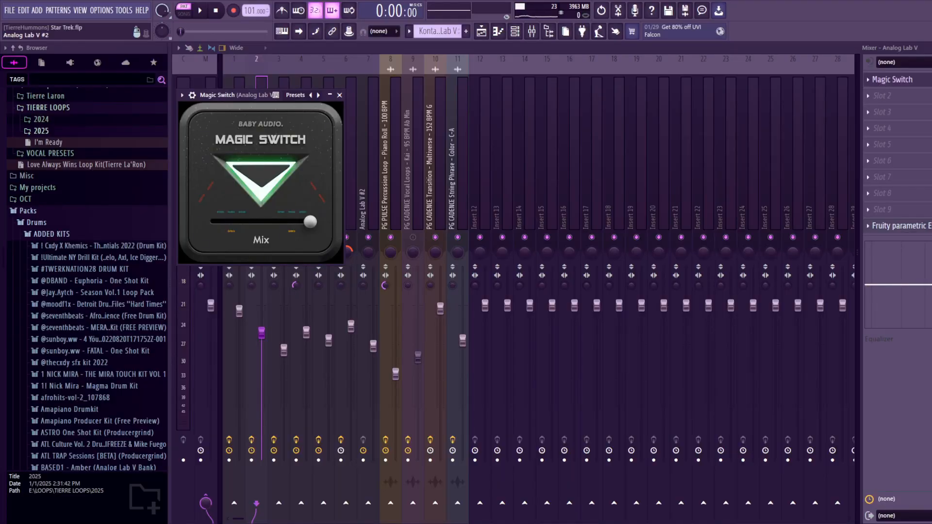
# - Close Magic Switch, examine the Fruity parametric EQ 2 on the Analog Lab V mixer track, and return to the playlist
pyautogui.click(339, 95)
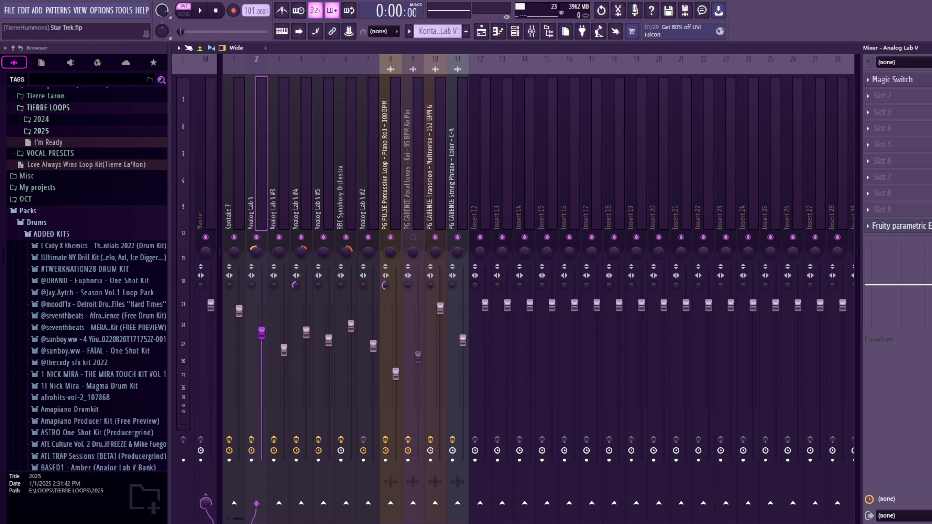
pyautogui.click(896, 225)
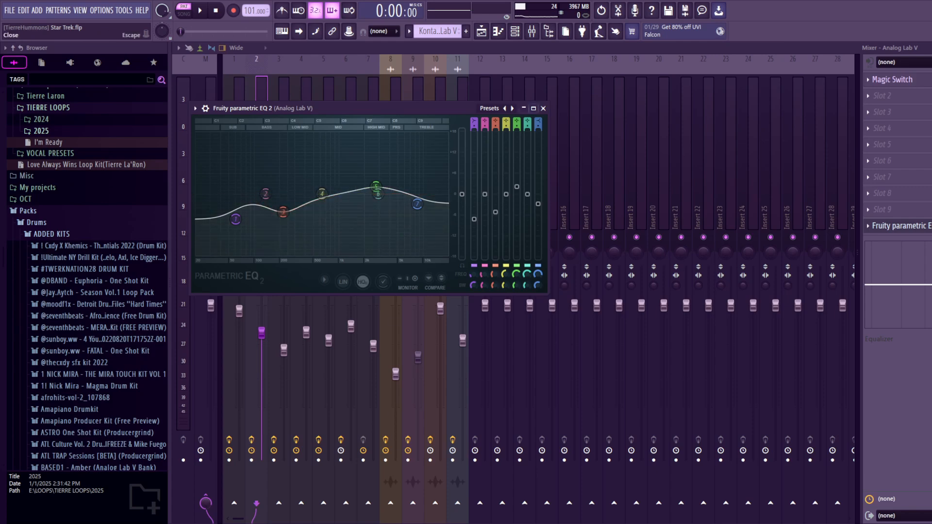
pyautogui.press('F5')
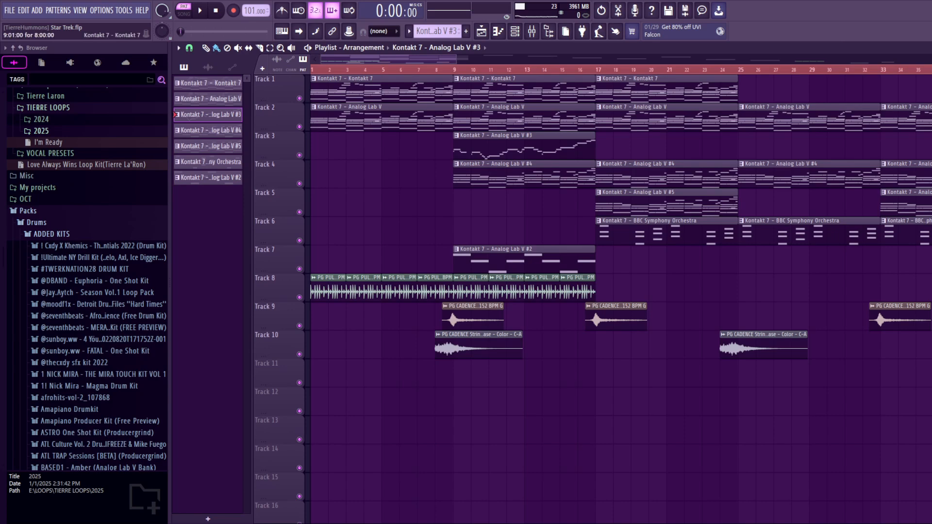
# - Show the channel rack for the Analog Lab V #4 pattern and check which preset its instrument uses
pyautogui.click(515, 31)
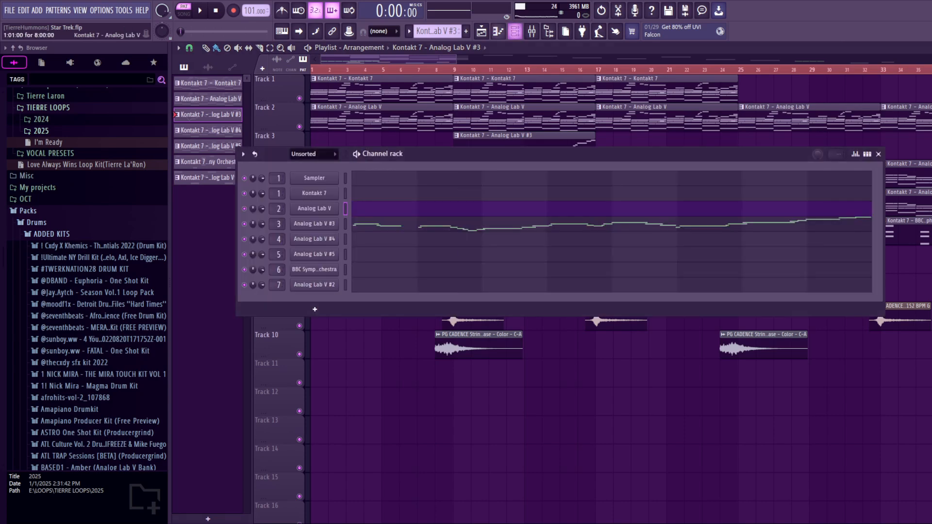
pyautogui.click(208, 131)
pyautogui.click(316, 238)
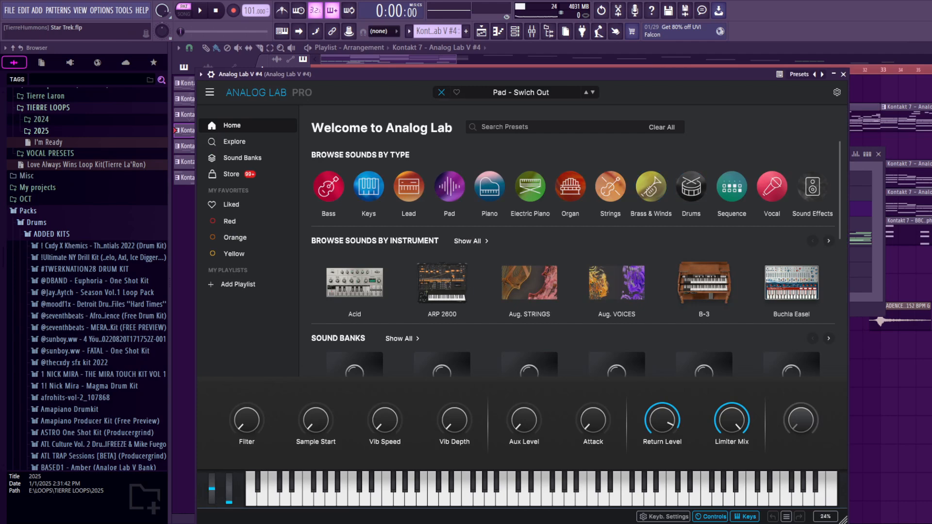
pyautogui.click(843, 74)
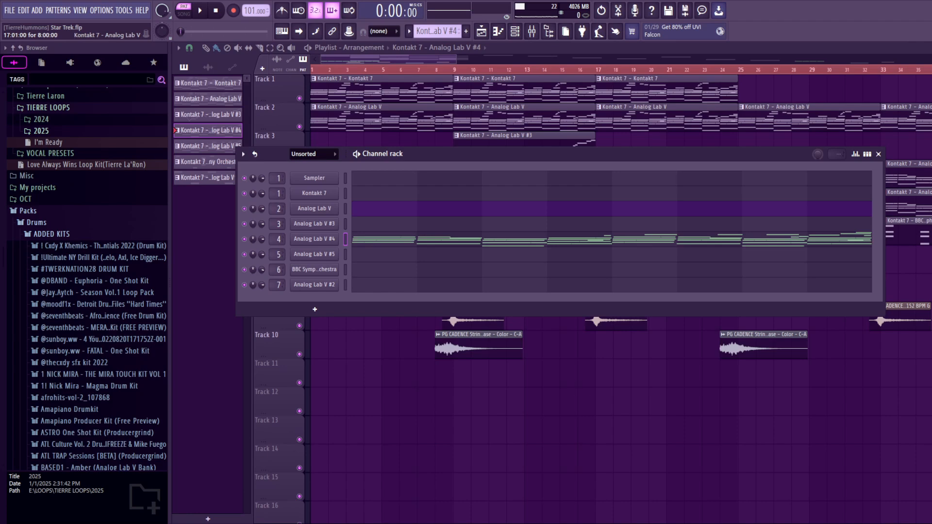
# - Play the Analog Lab V #4 notes in the piano roll and open the Fruity parametric EQ 2 on its mixer track
pyautogui.click(504, 240)
pyautogui.scroll(-2, 333, 127)
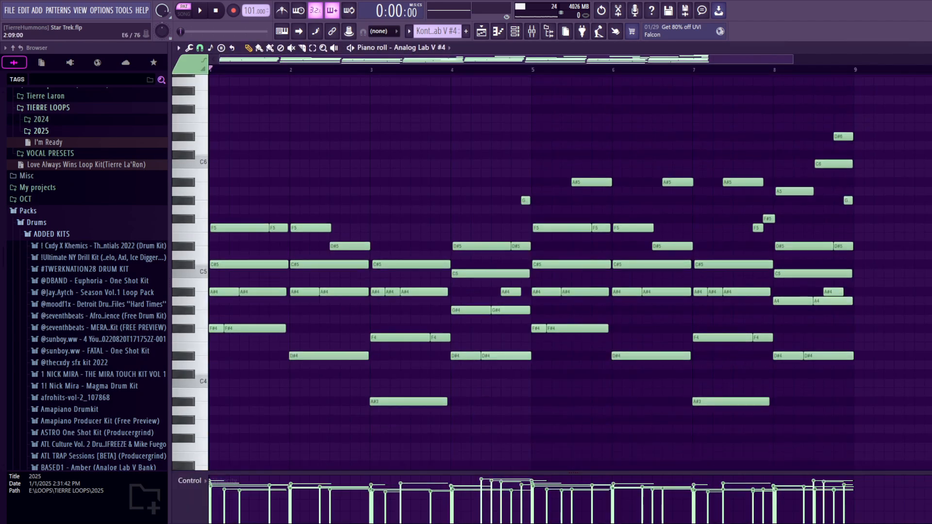
pyautogui.press('space')
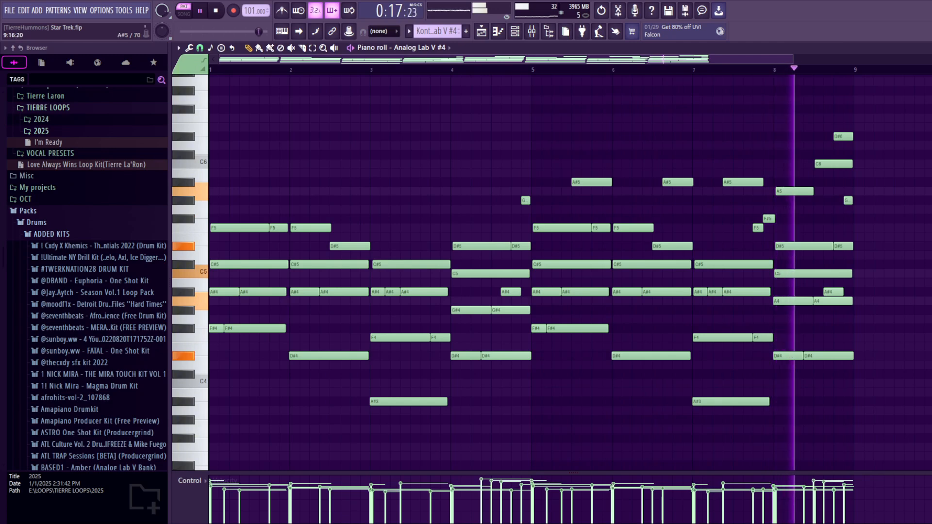
pyautogui.press('space')
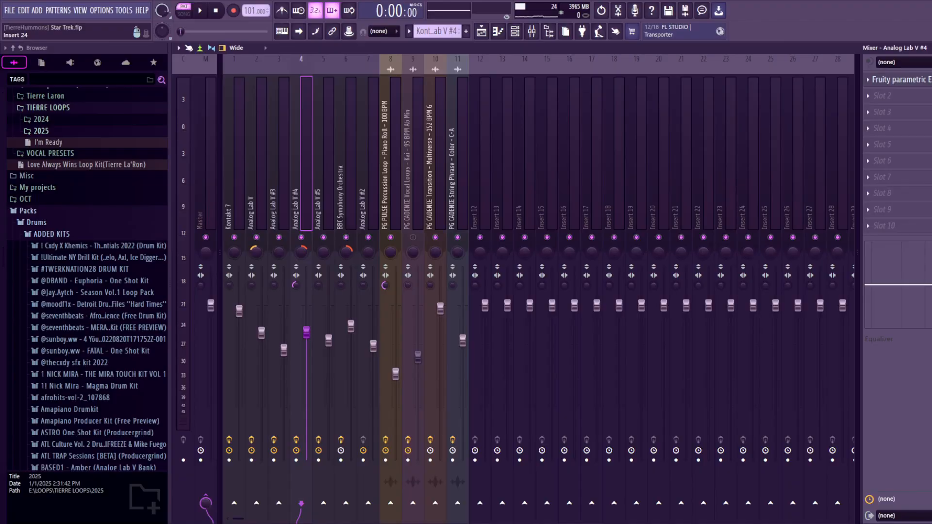
pyautogui.click(902, 79)
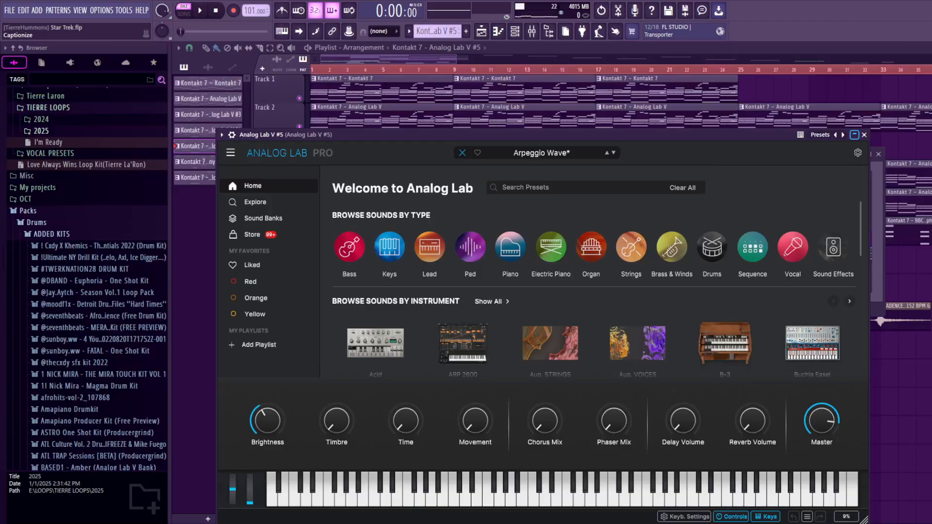
# - Close the Arpeggio Wave instrument window and review the Analog Lab V #5 notes in the piano roll
pyautogui.click(864, 135)
pyautogui.click(680, 254)
pyautogui.scroll(-2, 679, 214)
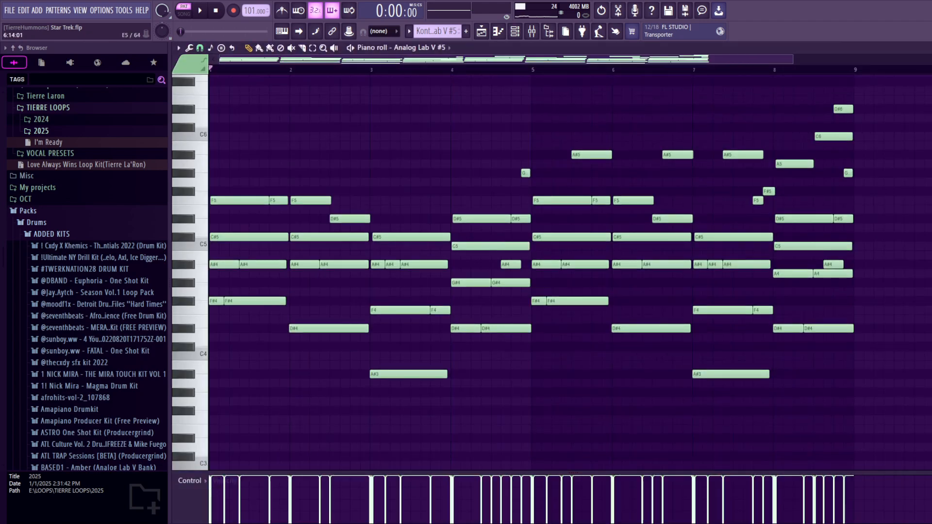
pyautogui.scroll(-1, 534, 272)
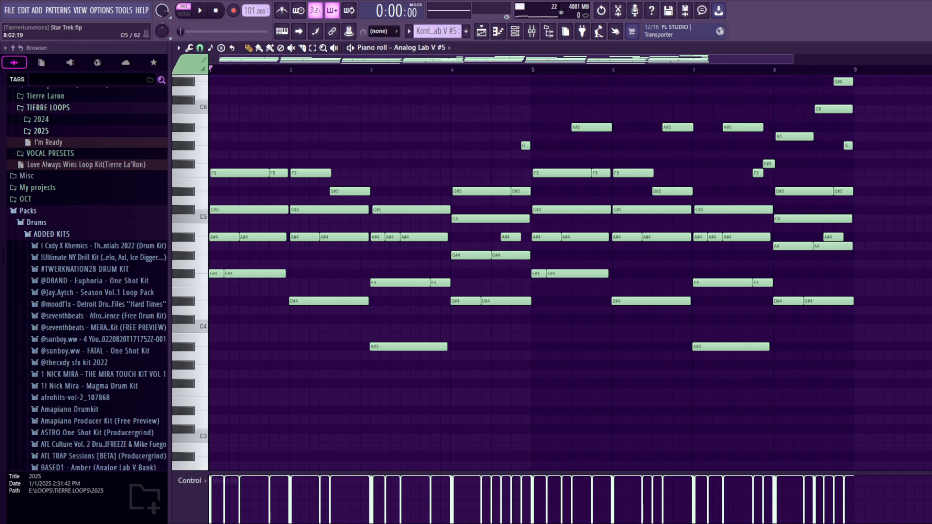
pyautogui.scroll(2, 534, 228)
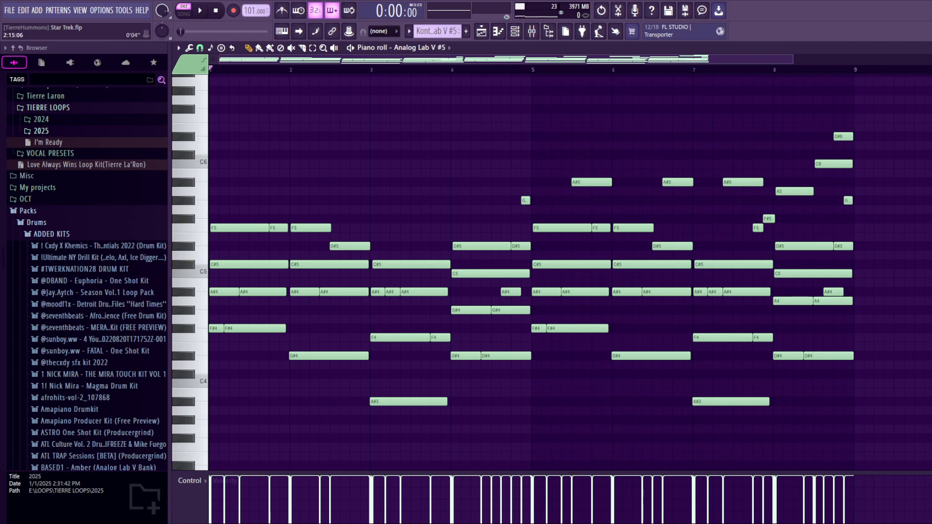
# - Play the Analog Lab V #5 part, stop playback, and open the Raum reverb on its mixer track
pyautogui.press('space')
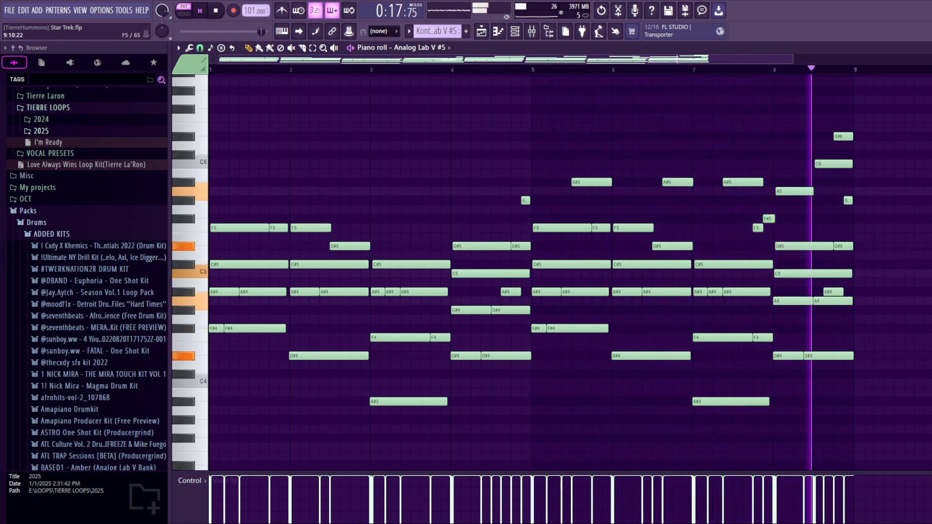
pyautogui.press('space')
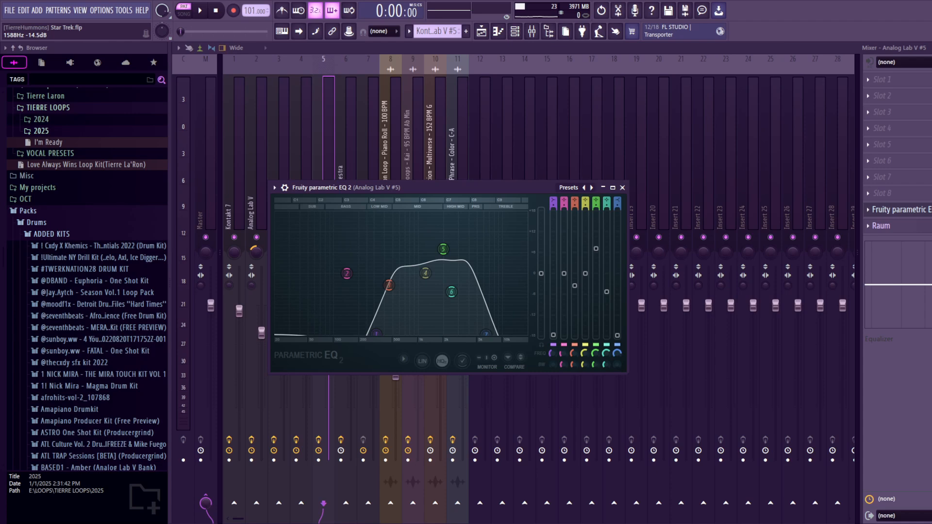
pyautogui.click(882, 225)
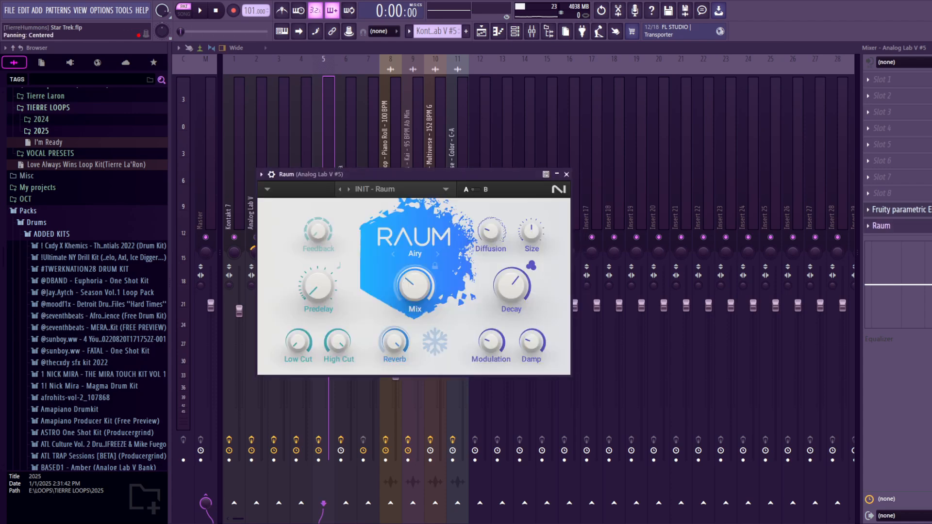
# - Close the Raum reverb and check which preset the BBC Symphony Orchestra instrument uses, opening it from the channel rack
pyautogui.click(567, 174)
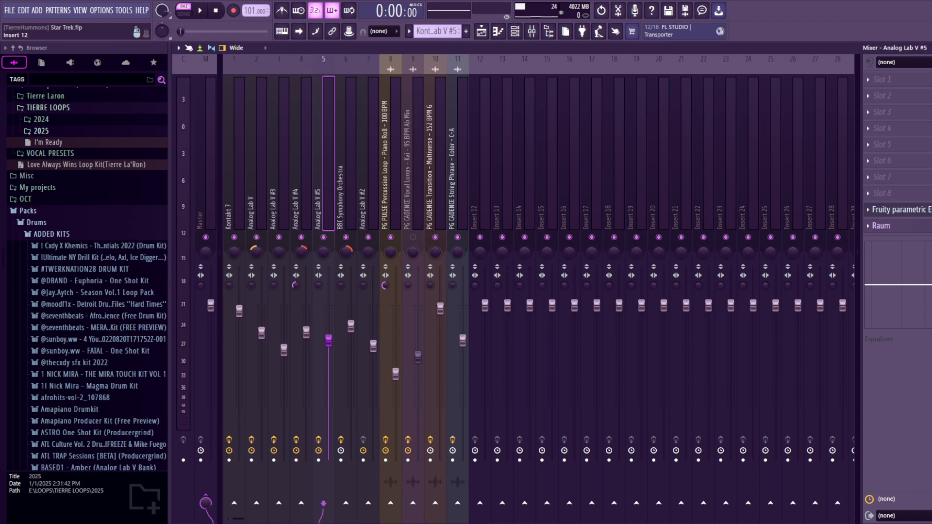
pyautogui.press('F5')
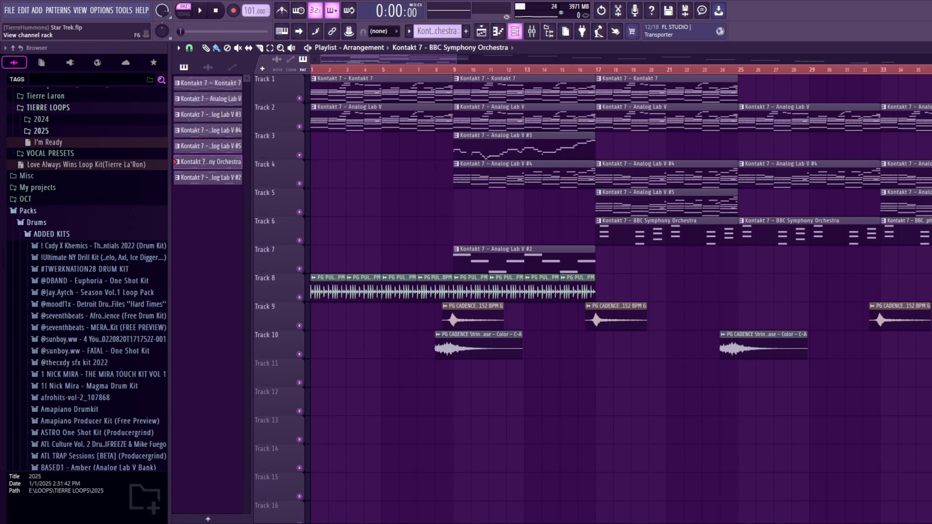
pyautogui.click(514, 31)
pyautogui.click(314, 270)
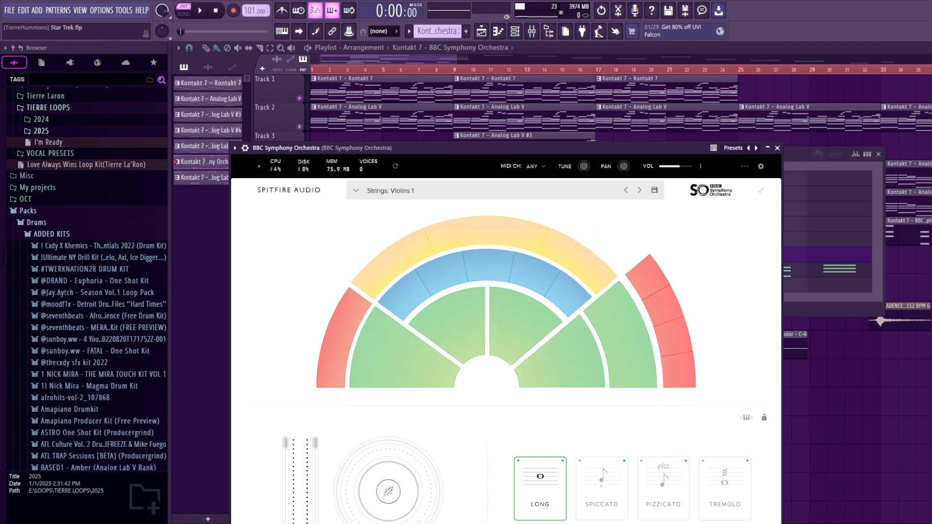
pyautogui.click(777, 148)
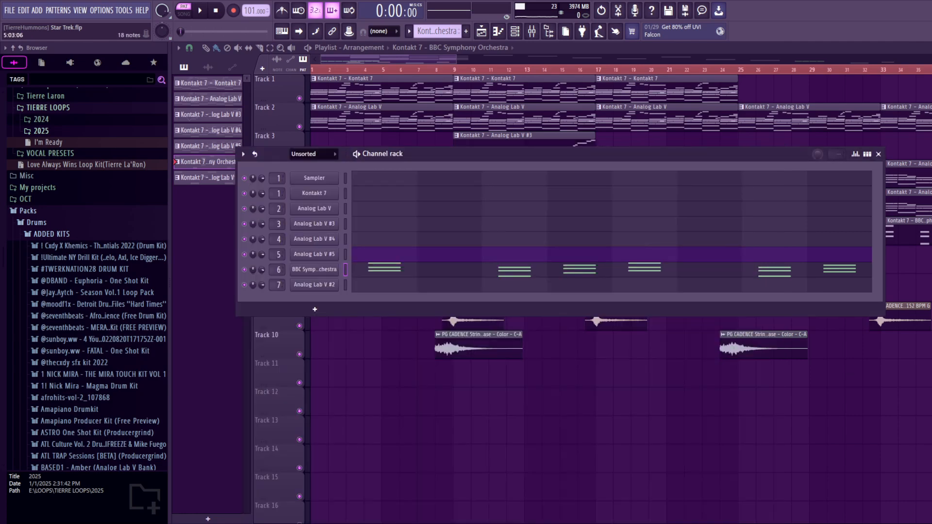
# - Review the BBC Symphony Orchestra notes in the piano roll and play the part through, stopping near its end
pyautogui.click(621, 269)
pyautogui.scroll(-1, 329, 292)
pyautogui.scroll(3, 329, 292)
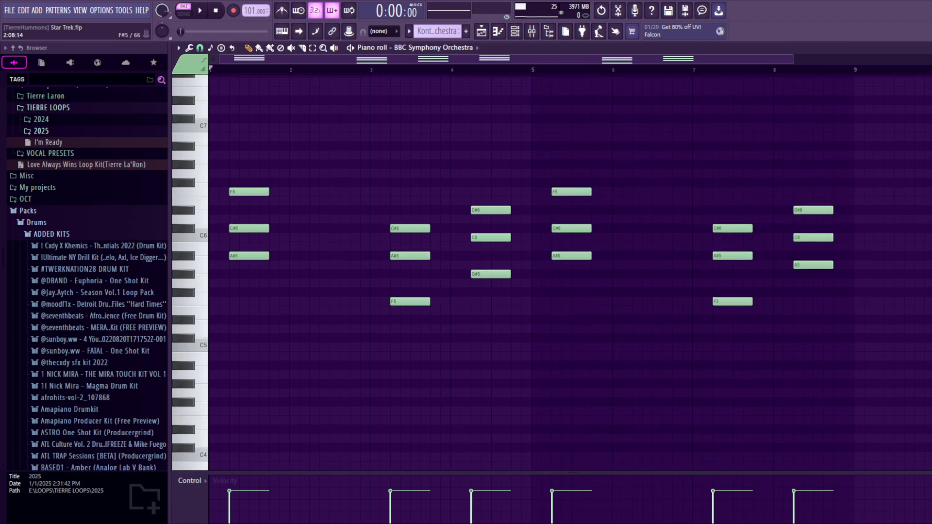
pyautogui.scroll(1, 571, 270)
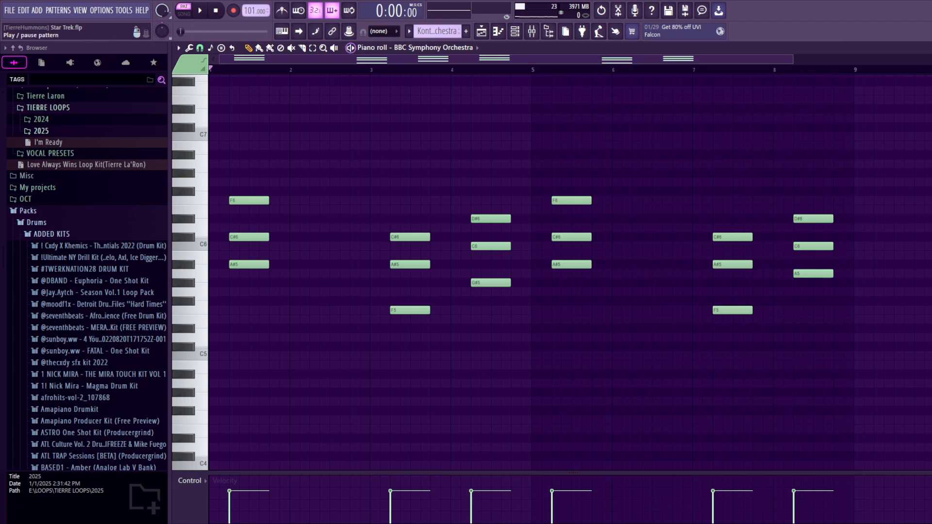
pyautogui.press('space')
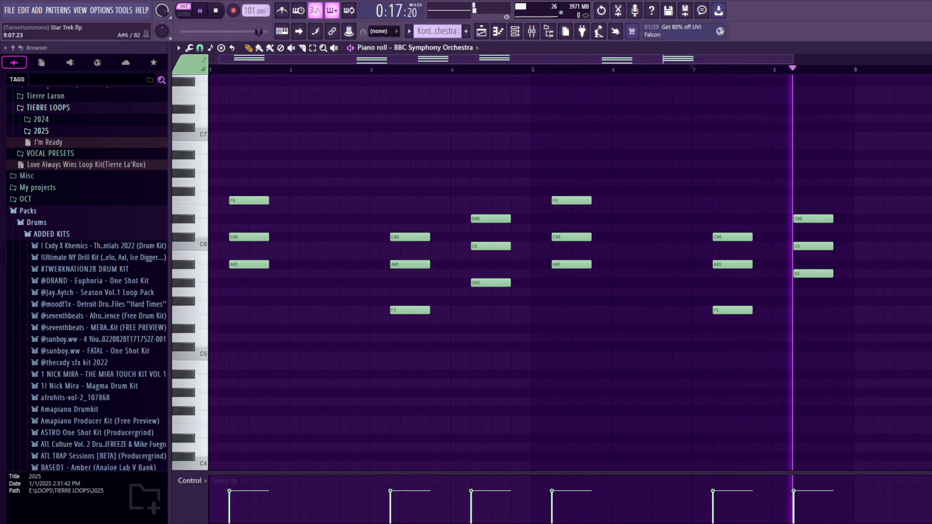
pyautogui.press('space')
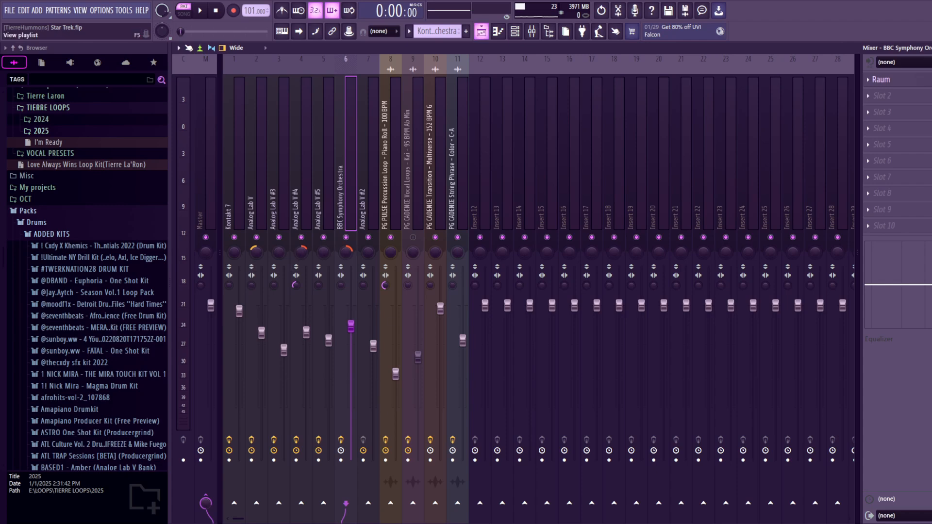
# - Show the channel rack for the Analog Lab V #3 pattern from the playlist and check its instrument's preset
pyautogui.click(481, 31)
pyautogui.click(540, 141)
pyautogui.click(515, 31)
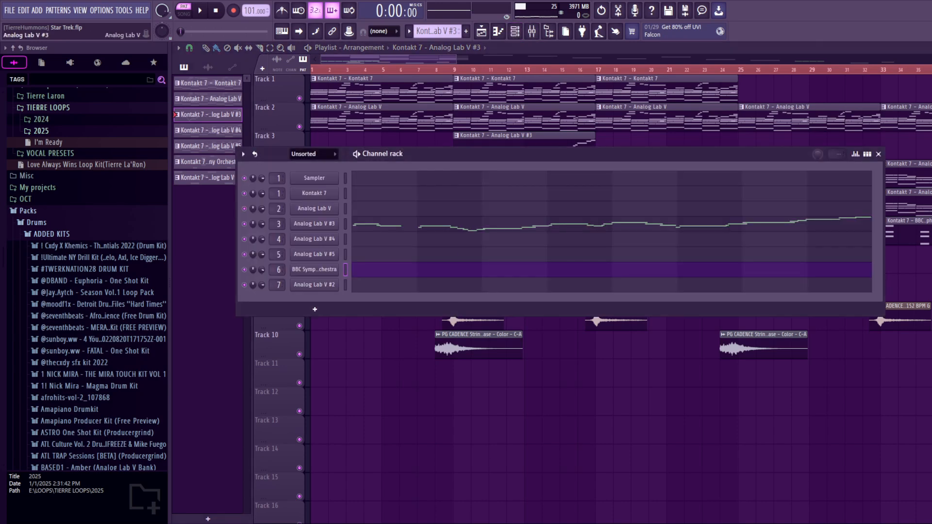
pyautogui.click(318, 224)
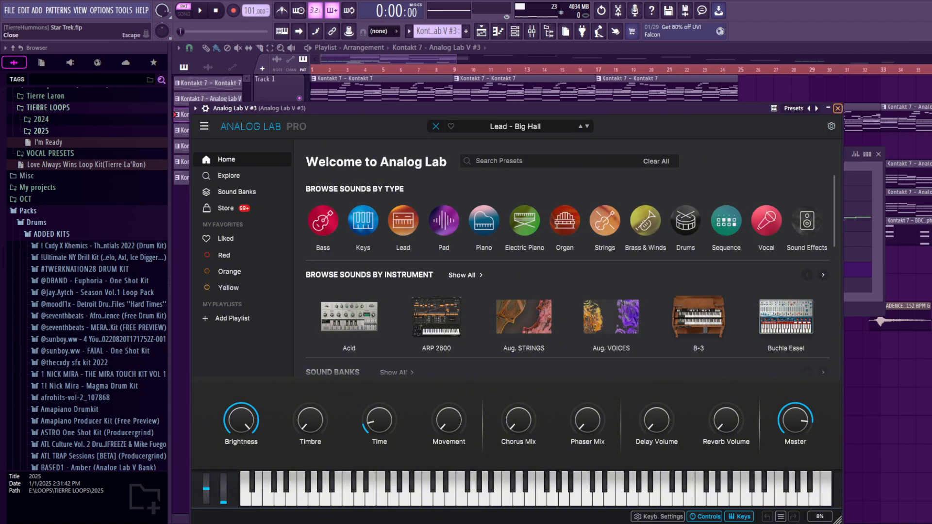
pyautogui.click(837, 108)
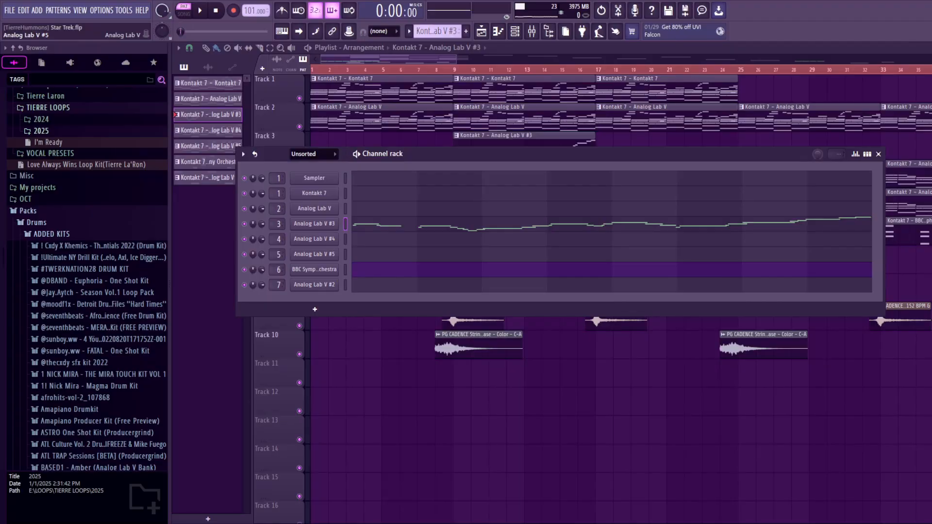
# - Review the Analog Lab V #3 melody notes in the piano roll and play the part through before stopping playback
pyautogui.click(374, 224)
pyautogui.scroll(-2, 373, 237)
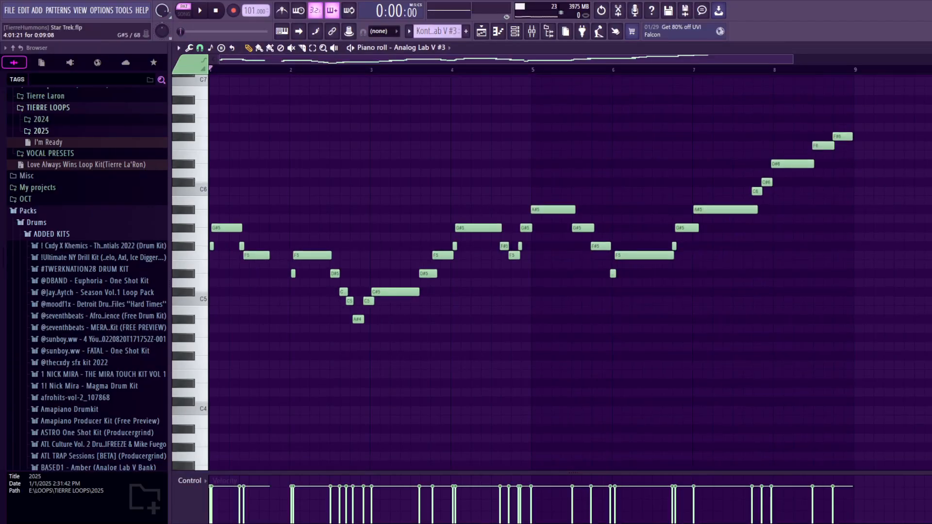
pyautogui.scroll(-1, 568, 270)
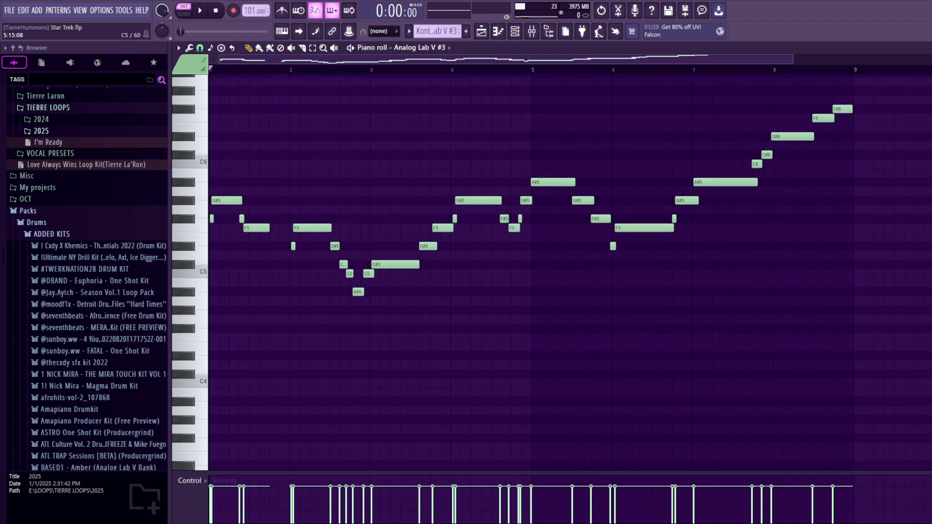
pyautogui.scroll(1, 567, 269)
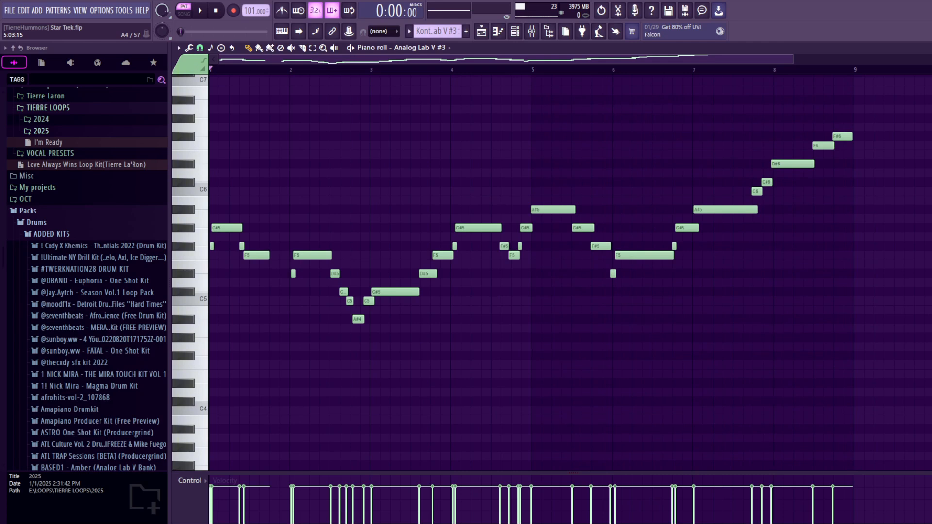
pyautogui.press('space')
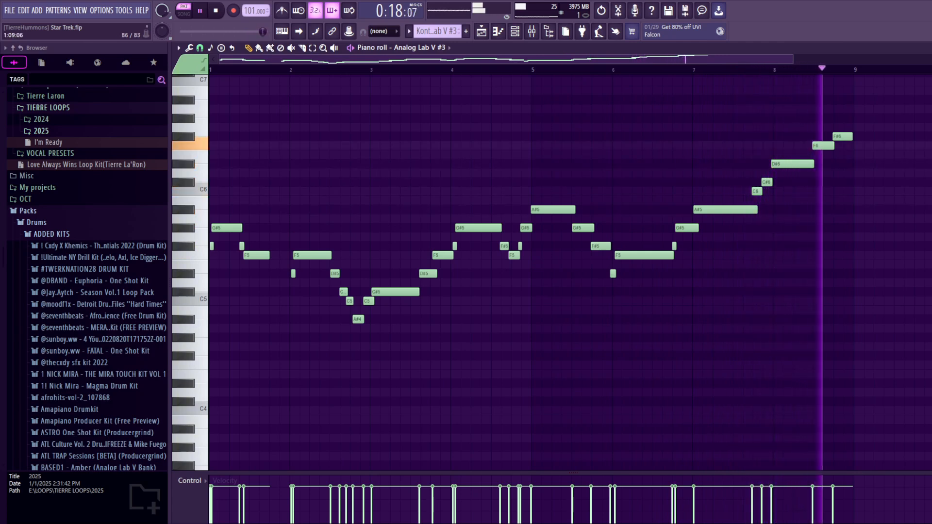
pyautogui.click(215, 10)
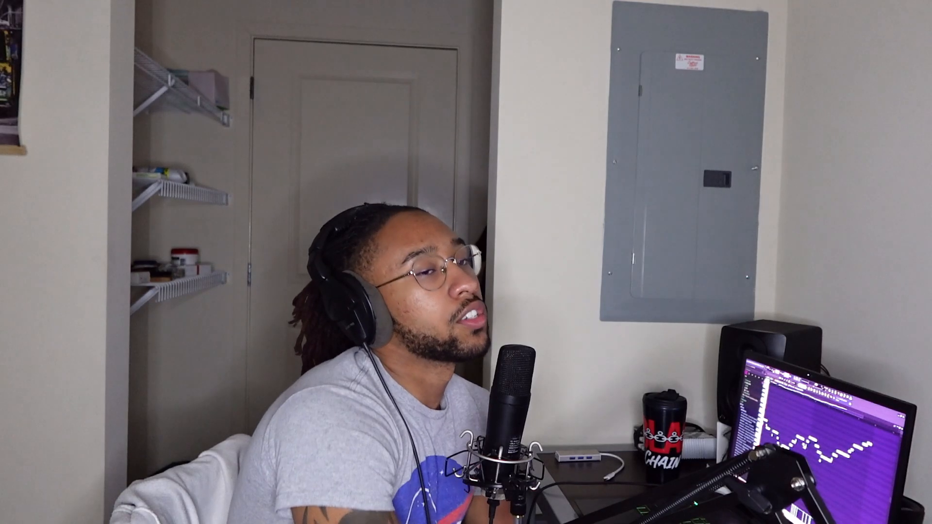